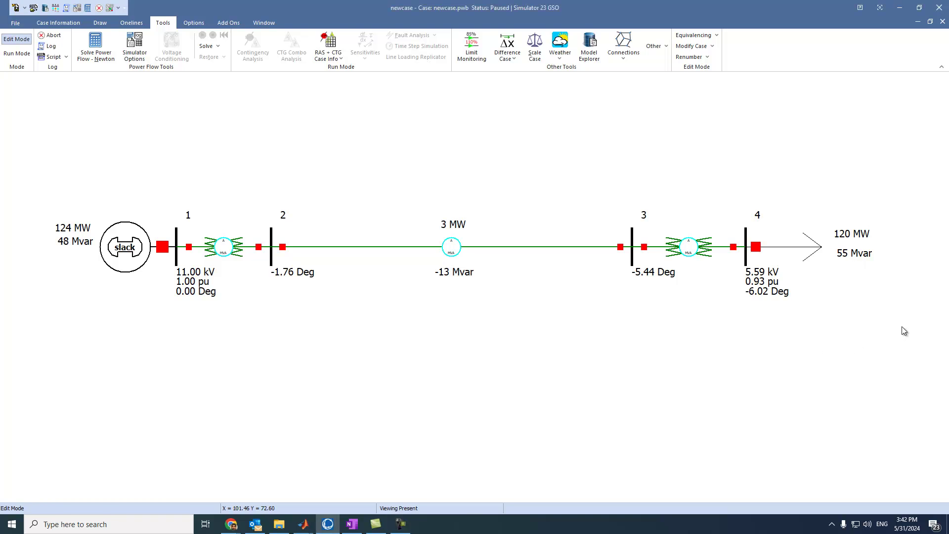
# Step: Set the 120 MW load field's Delta per Mouse Click to 3
pyautogui.doubleClick(859, 239)
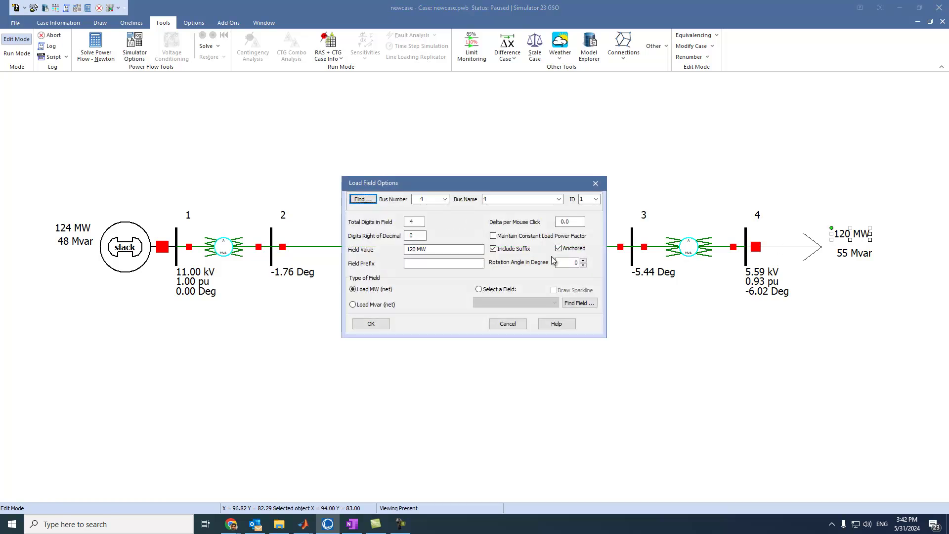
pyautogui.doubleClick(576, 223)
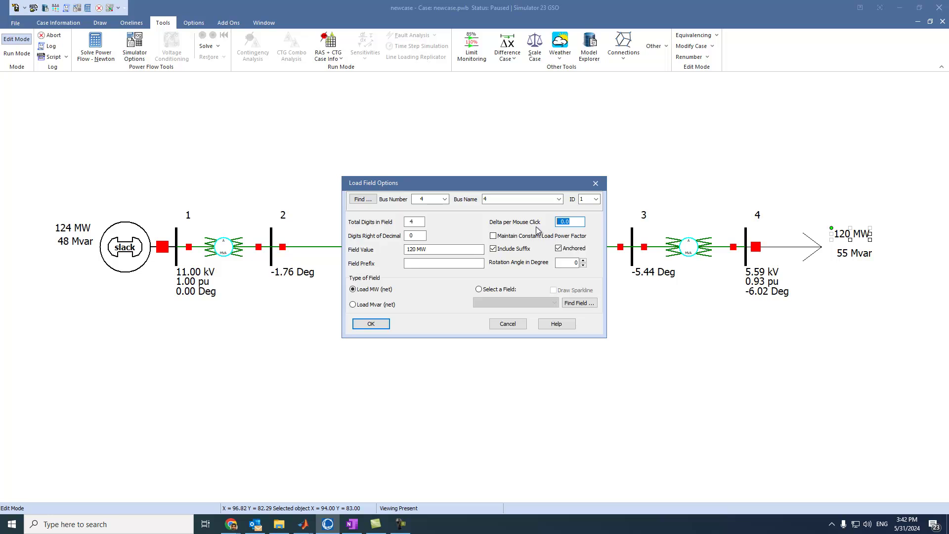
pyautogui.write('3')
# Step: Try 2 and then 1 decimal digits on the MW field, previewing the displayed value
pyautogui.doubleClick(417, 236)
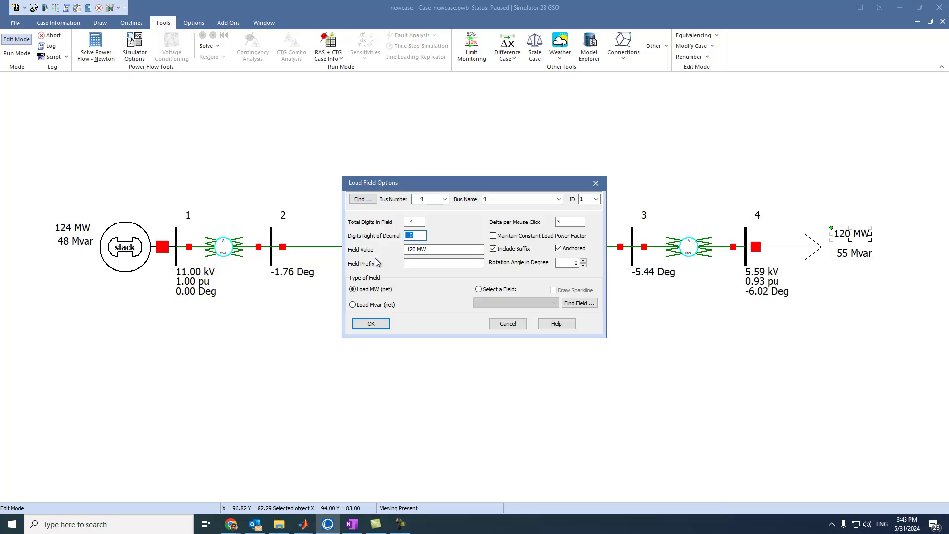
pyautogui.write('2')
pyautogui.click(415, 251)
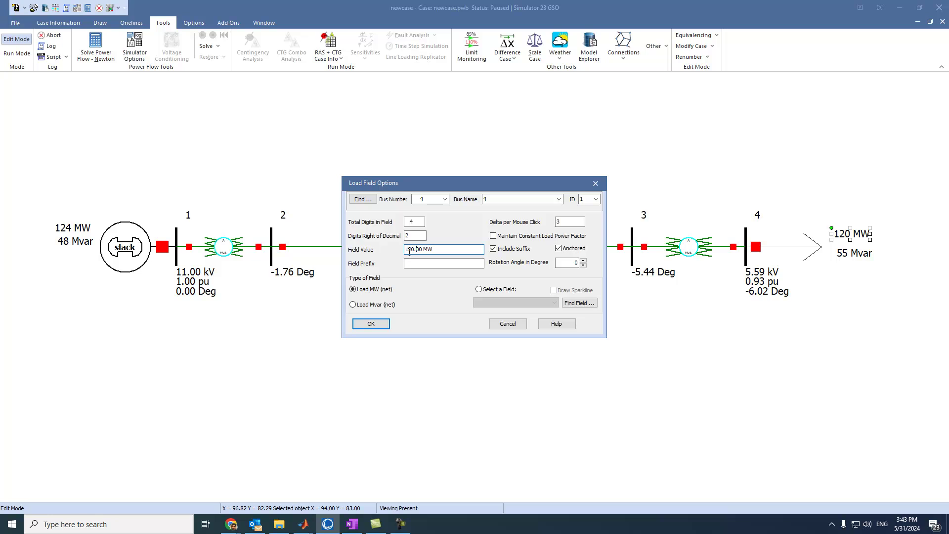
pyautogui.doubleClick(407, 237)
pyautogui.write('1')
pyautogui.doubleClick(406, 236)
# Step: Set the MW field back to 0 decimal digits and apply it
pyautogui.write('0')
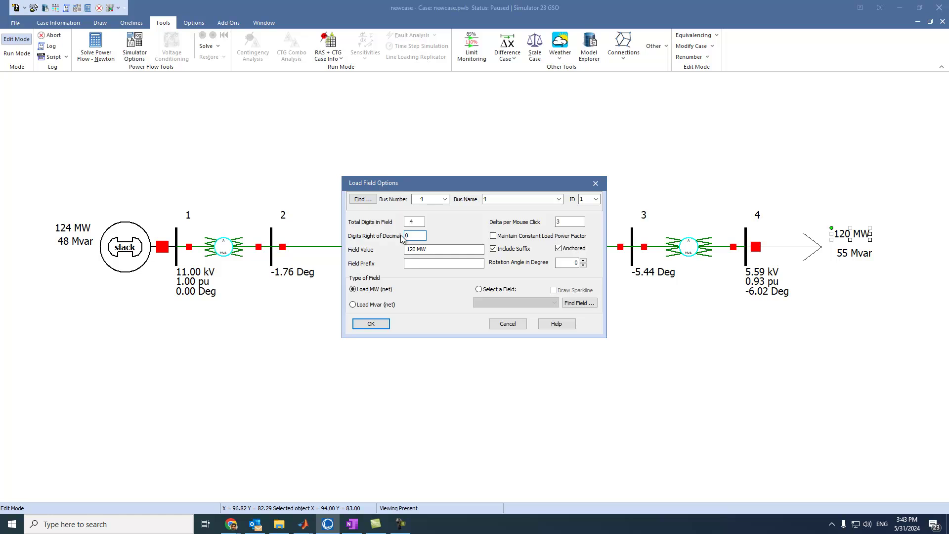
pyautogui.click(381, 325)
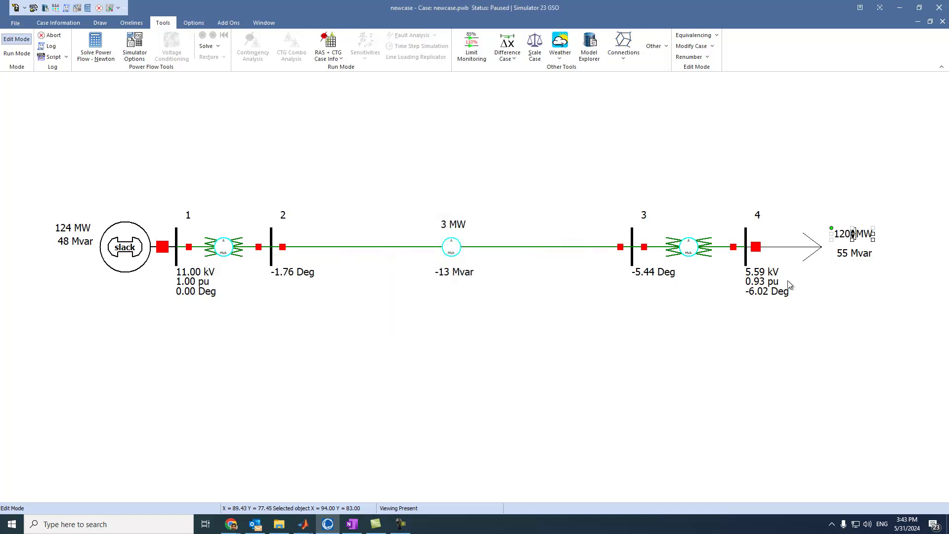
pyautogui.click(846, 308)
# Step: Give the 55 Mvar field a 1.5 Mvar step per click and 1 decimal digit
pyautogui.click(860, 256)
pyautogui.doubleClick(860, 256)
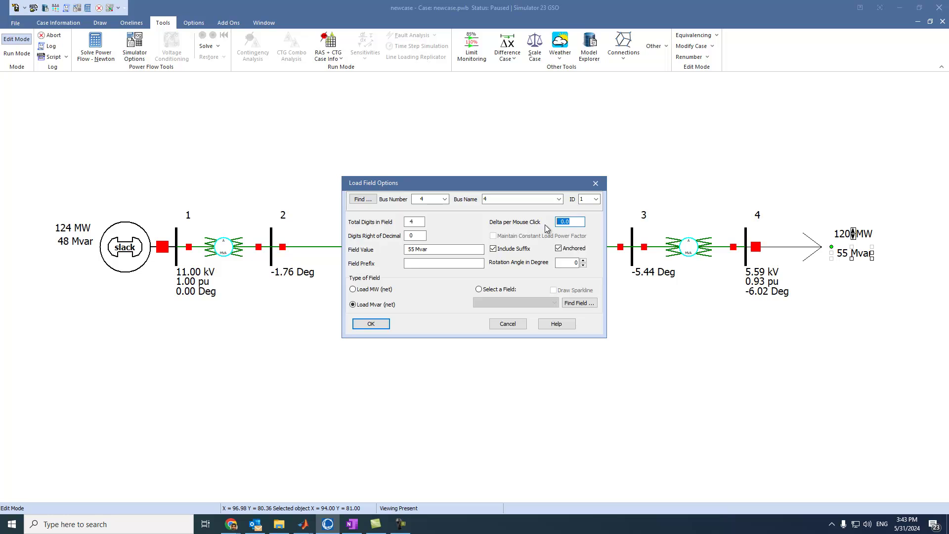
pyautogui.write('1.5')
pyautogui.doubleClick(415, 236)
pyautogui.write('1')
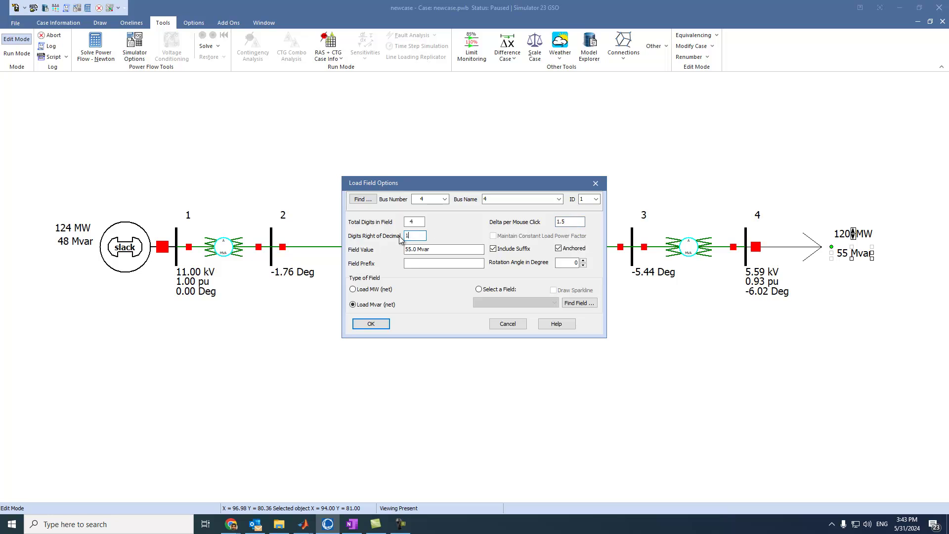
pyautogui.click(371, 325)
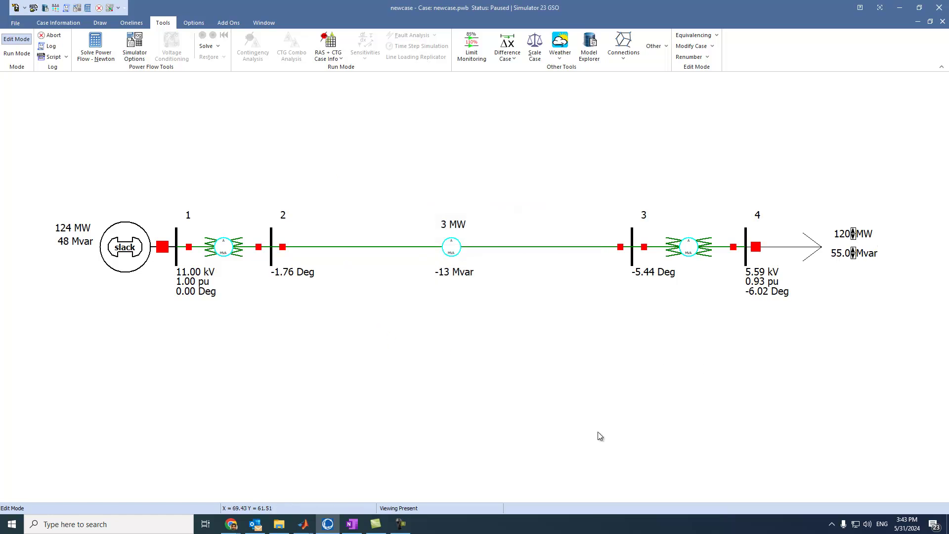
# Step: Run the animated power flow and raise the bus 4 load in 3 MW steps to 147 MW
pyautogui.click(18, 54)
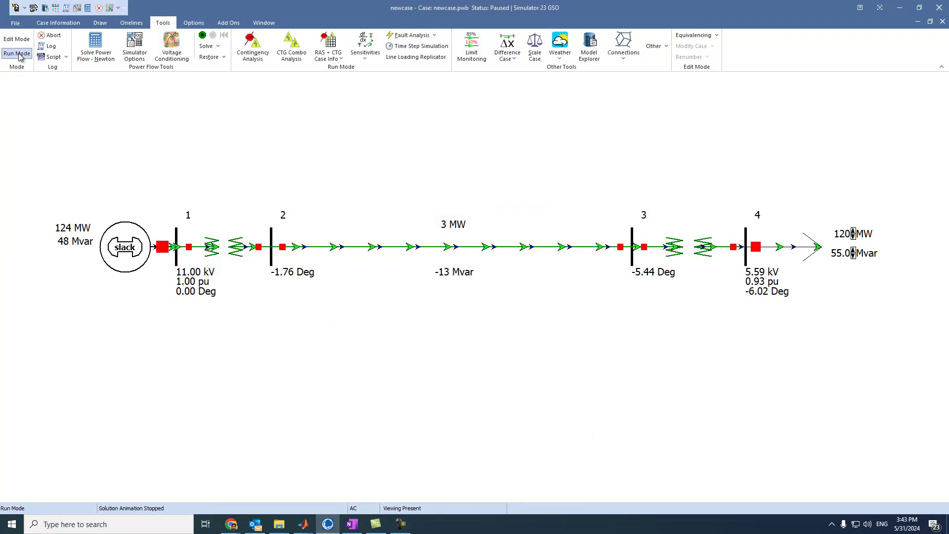
pyautogui.click(202, 36)
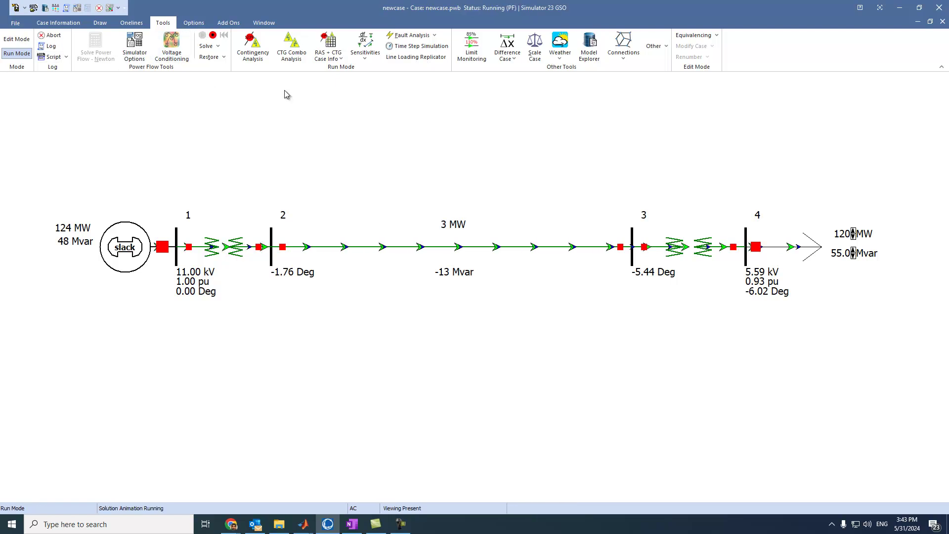
pyautogui.click(853, 231)
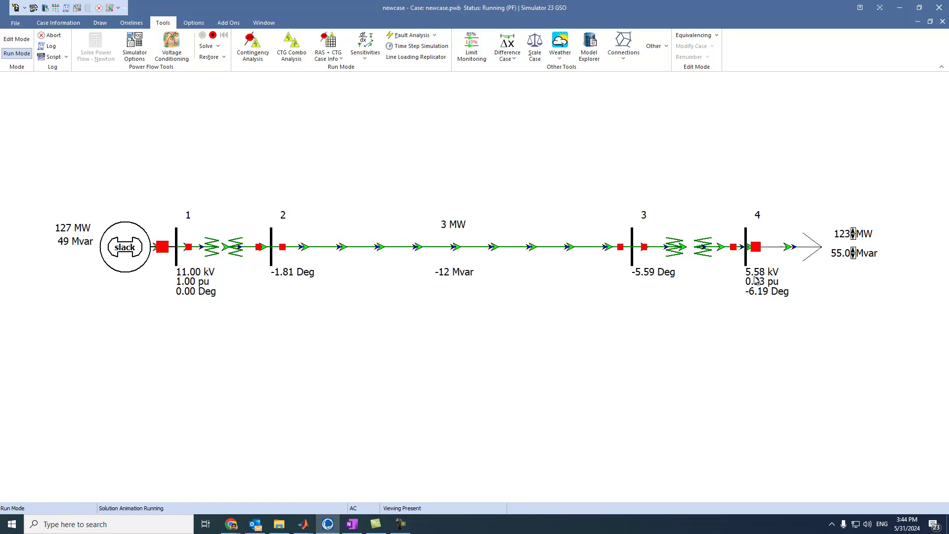
pyautogui.click(854, 231)
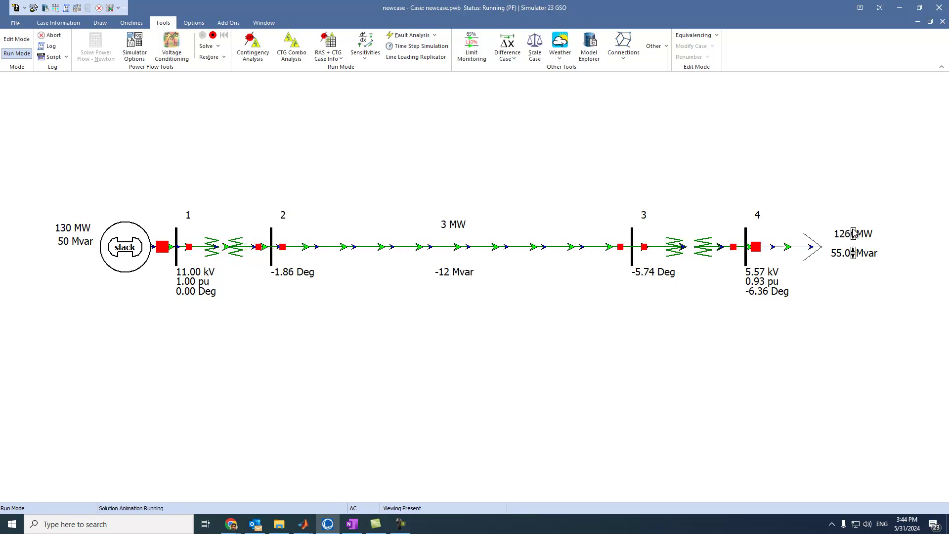
pyautogui.click(853, 230)
pyautogui.click(853, 231)
pyautogui.click(854, 230)
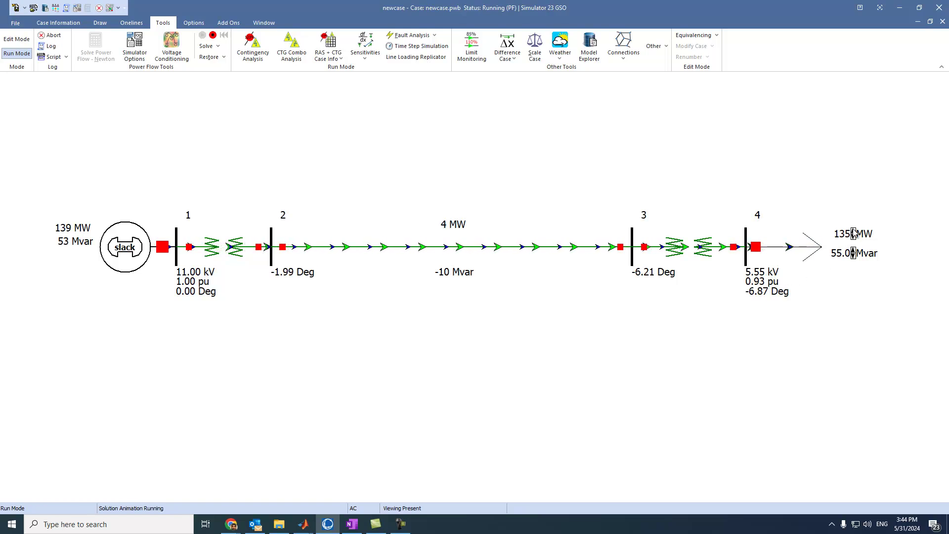
pyautogui.click(854, 231)
pyautogui.click(853, 231)
pyautogui.click(854, 231)
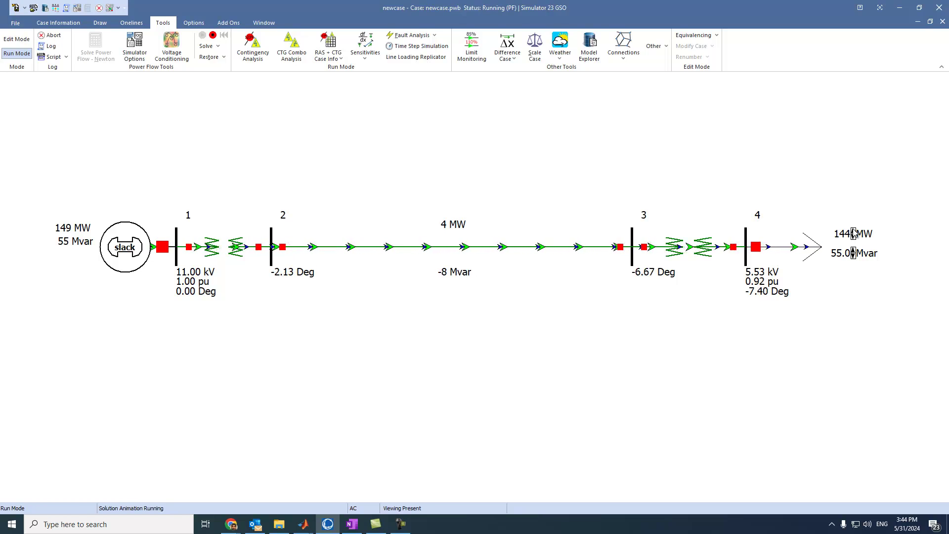
pyautogui.click(854, 231)
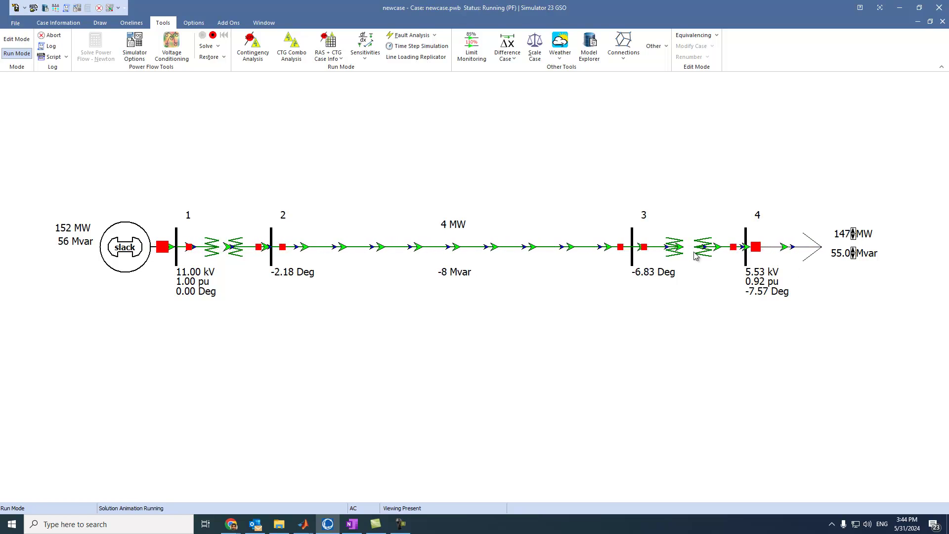
# Step: Lower the bus 4 load back down to 138 MW
pyautogui.click(853, 236)
pyautogui.click(854, 236)
pyautogui.click(853, 237)
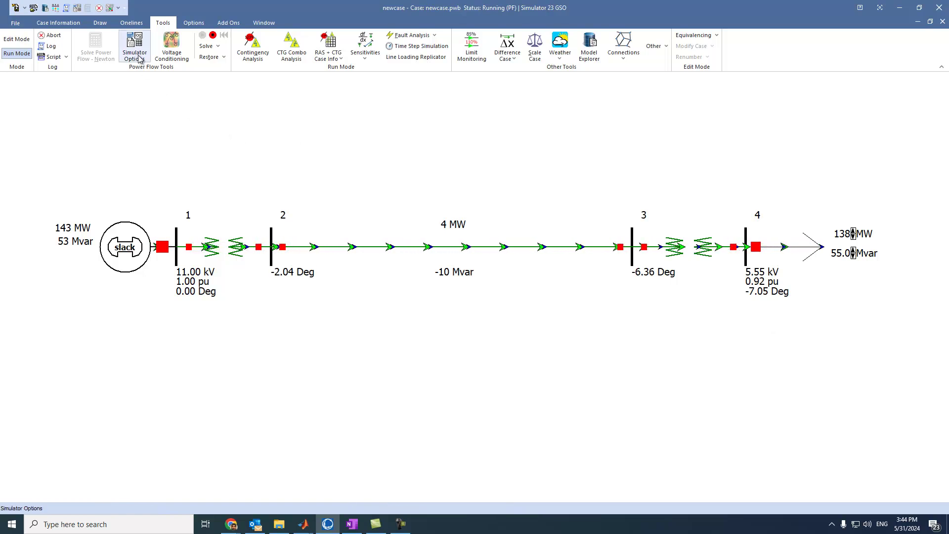
# Step: Open Contour Options for bus per-unit voltage magnitude (0.900–1.100 pu) and move it aside
pyautogui.click(131, 24)
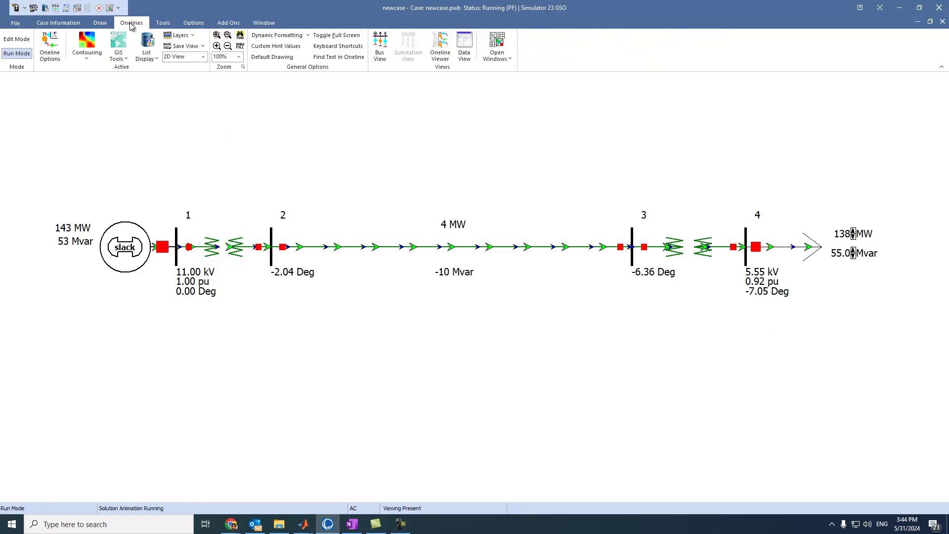
pyautogui.click(93, 65)
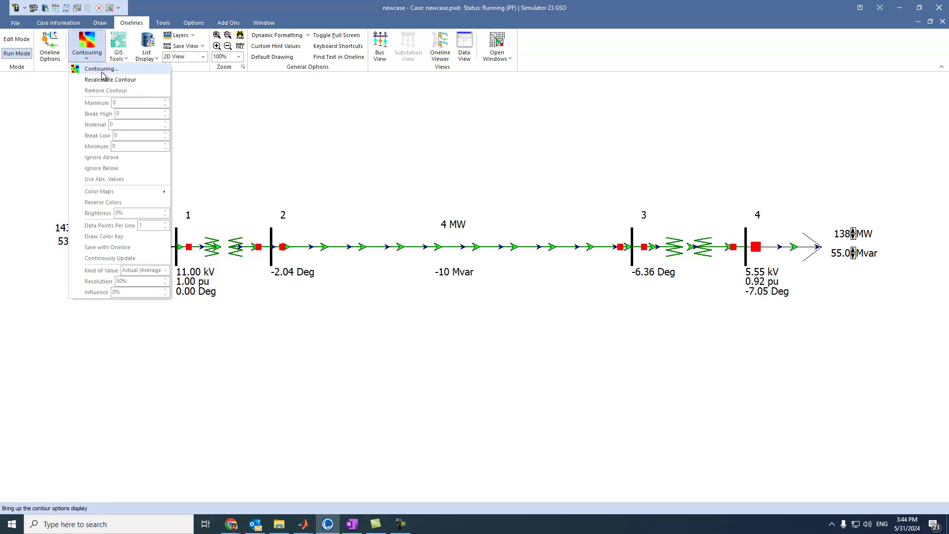
pyautogui.click(103, 74)
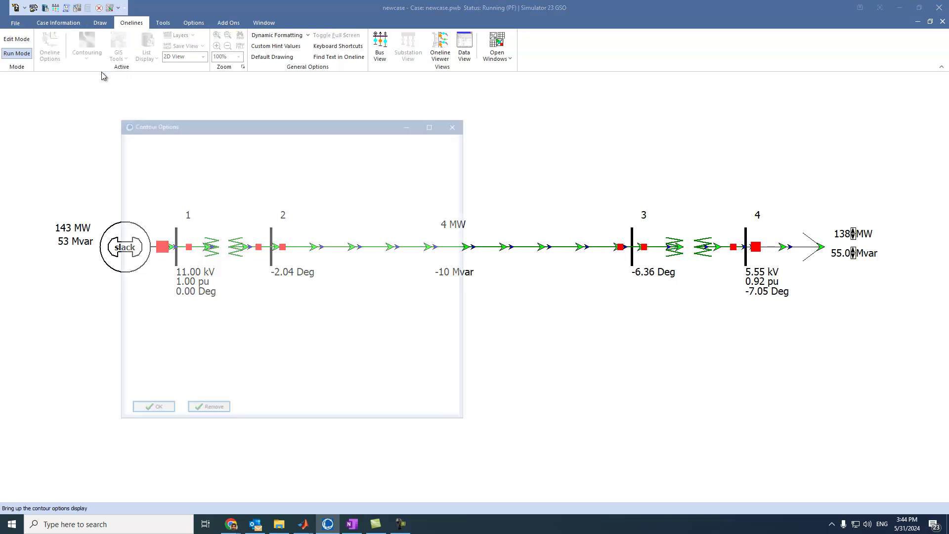
pyautogui.moveTo(197, 122); pyautogui.dragTo(112, 112)
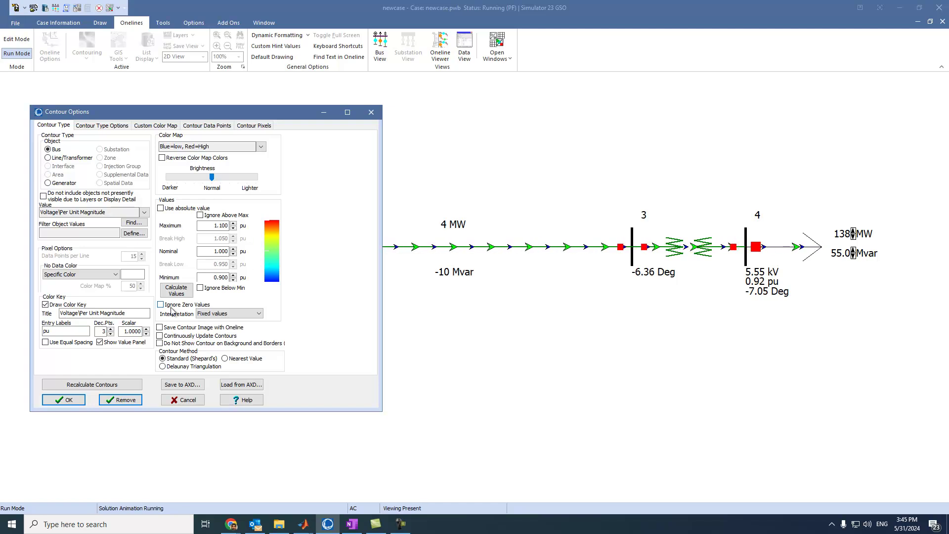
# Step: Apply the voltage contour and adjust the bus 4 load to 150 MW
pyautogui.click(75, 403)
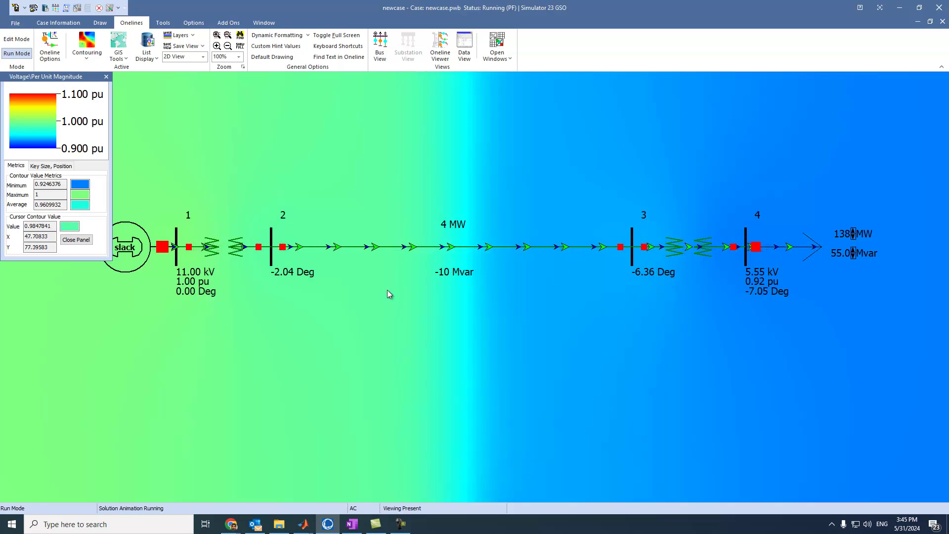
pyautogui.click(853, 231)
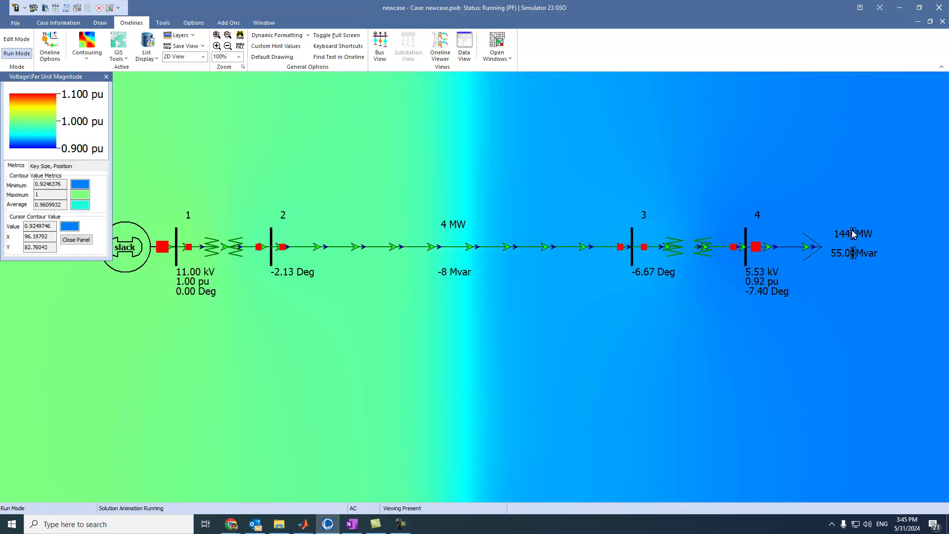
pyautogui.click(853, 231)
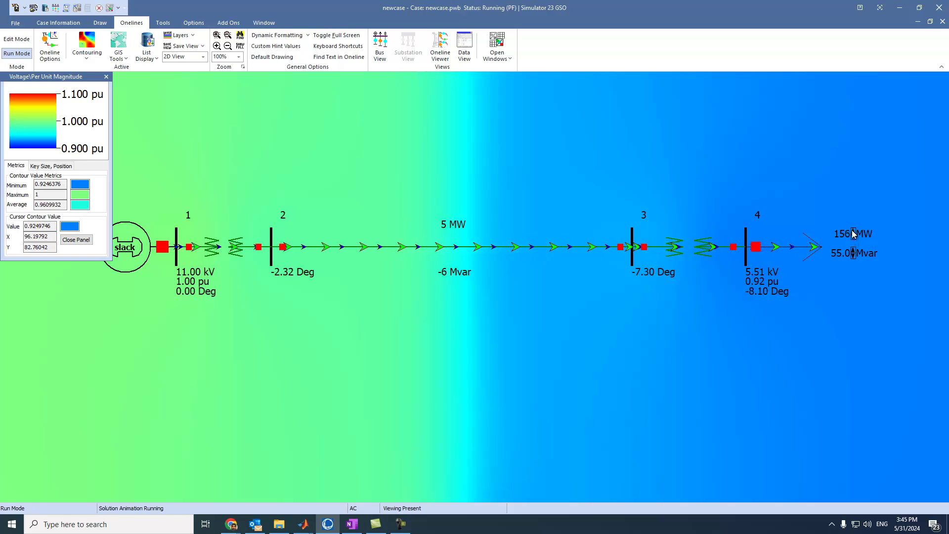
pyautogui.click(853, 239)
pyautogui.click(854, 239)
# Step: Raise the bus 4 load's reactive power to 64.0 Mvar
pyautogui.click(854, 251)
pyautogui.click(854, 251)
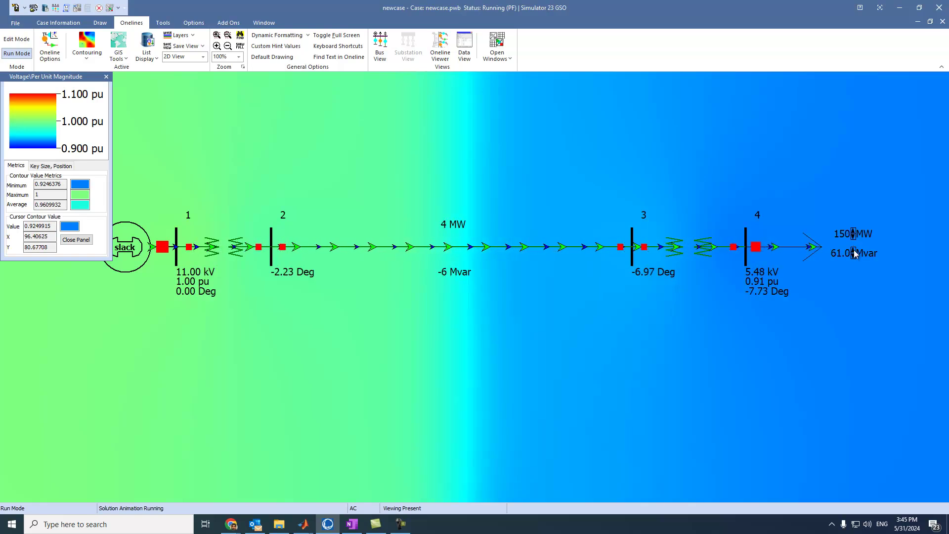
pyautogui.click(853, 250)
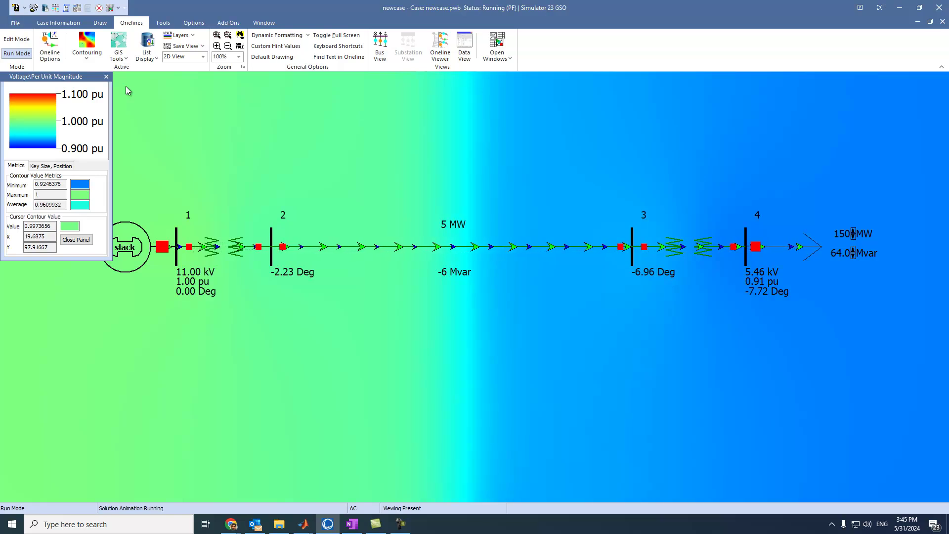
# Step: Turn on Continuously Update for the voltage contour
pyautogui.click(84, 57)
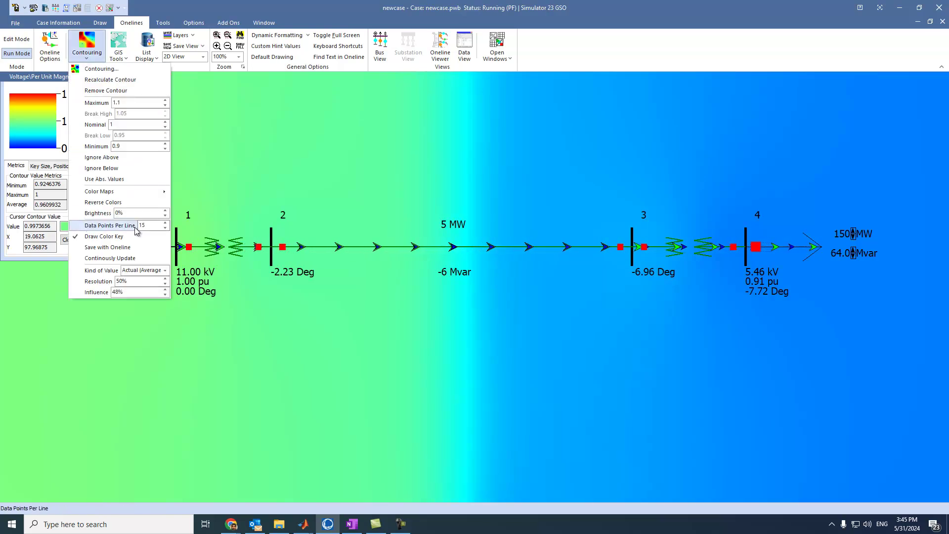
pyautogui.click(125, 262)
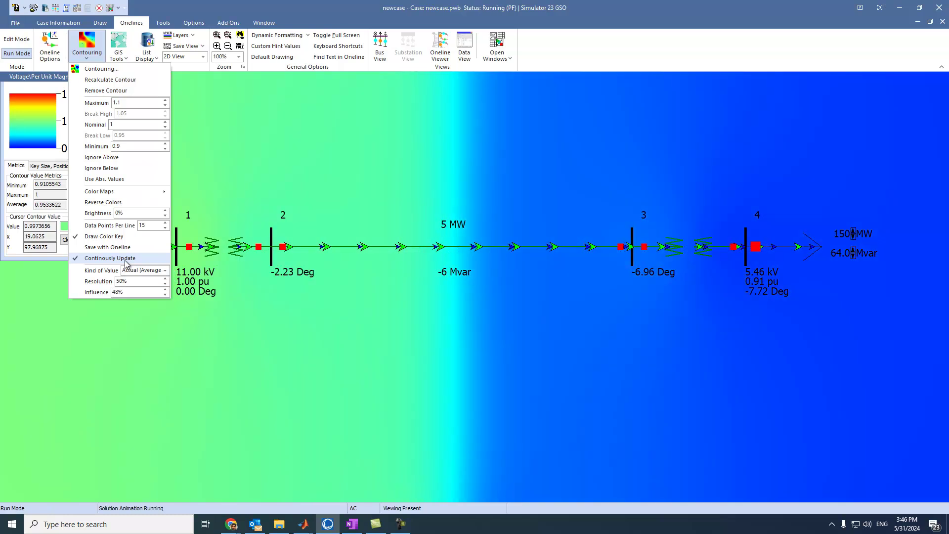
pyautogui.click(854, 241)
# Step: Lower the bus 4 load's real power to 87 MW
pyautogui.click(853, 241)
pyautogui.click(854, 241)
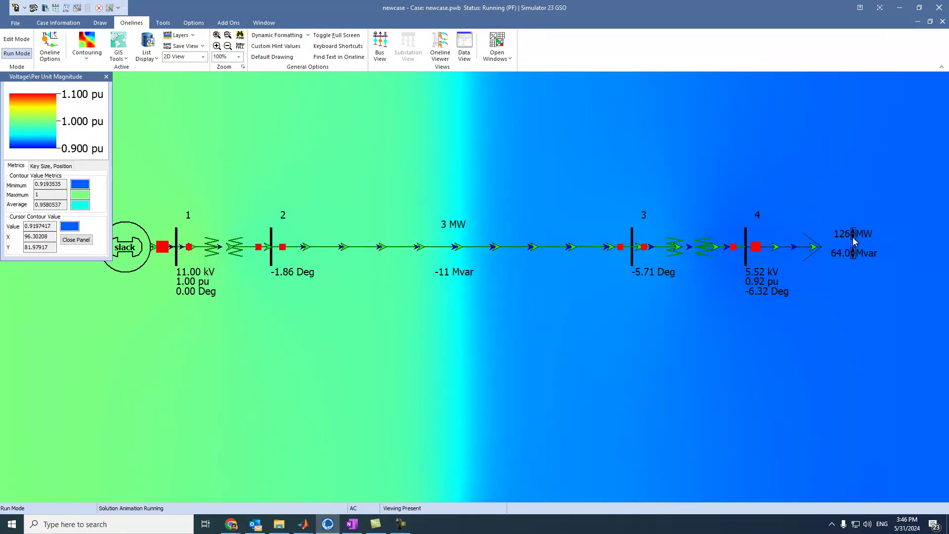
pyautogui.click(853, 241)
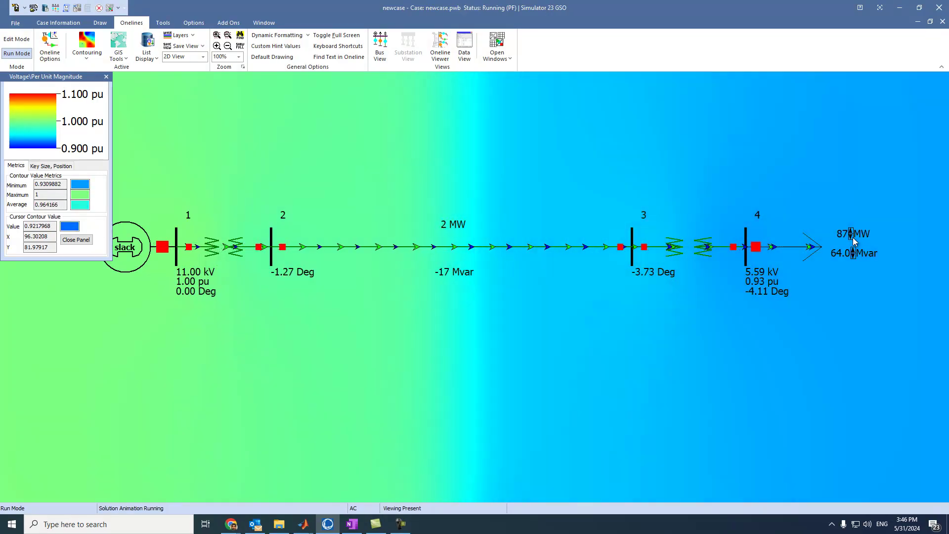
# Step: Drop the bus 4 reactive demand to 46 Mvar, then raise it past 71.5 Mvar
pyautogui.click(853, 256)
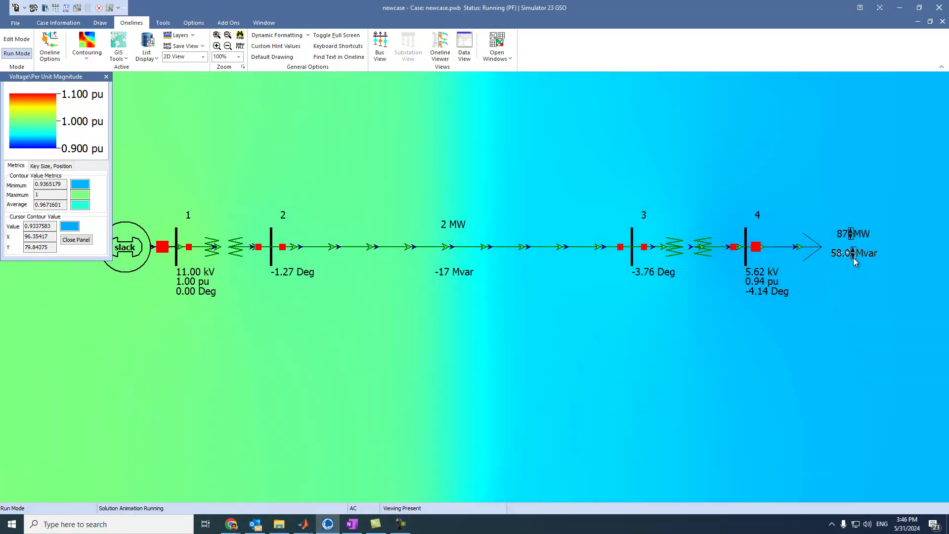
pyautogui.click(853, 256)
pyautogui.click(854, 250)
pyautogui.click(854, 250)
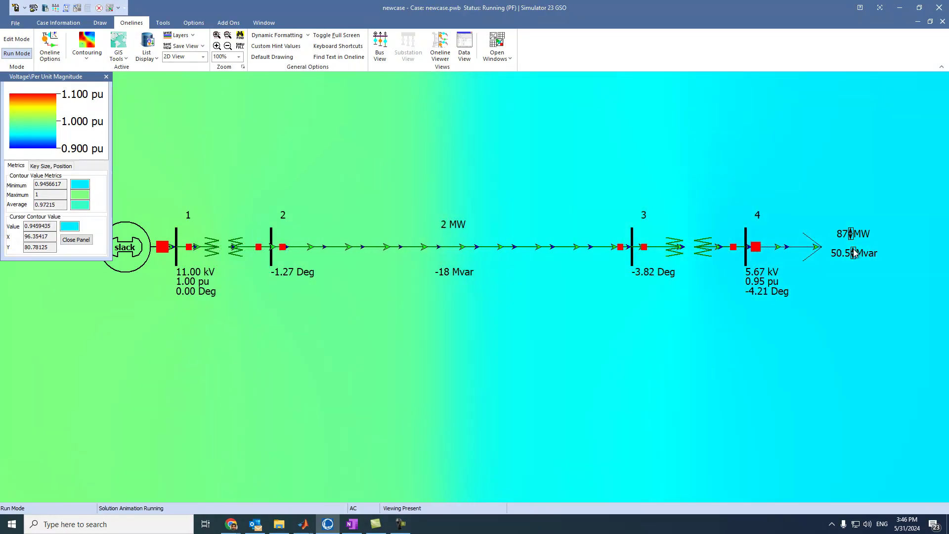
pyautogui.click(853, 251)
pyautogui.click(853, 251)
pyautogui.click(854, 250)
pyautogui.click(854, 250)
pyautogui.click(854, 251)
pyautogui.click(853, 250)
pyautogui.click(854, 250)
pyautogui.click(853, 251)
pyautogui.click(854, 251)
pyautogui.click(854, 250)
pyautogui.click(854, 250)
pyautogui.click(853, 250)
pyautogui.click(854, 251)
pyautogui.click(853, 251)
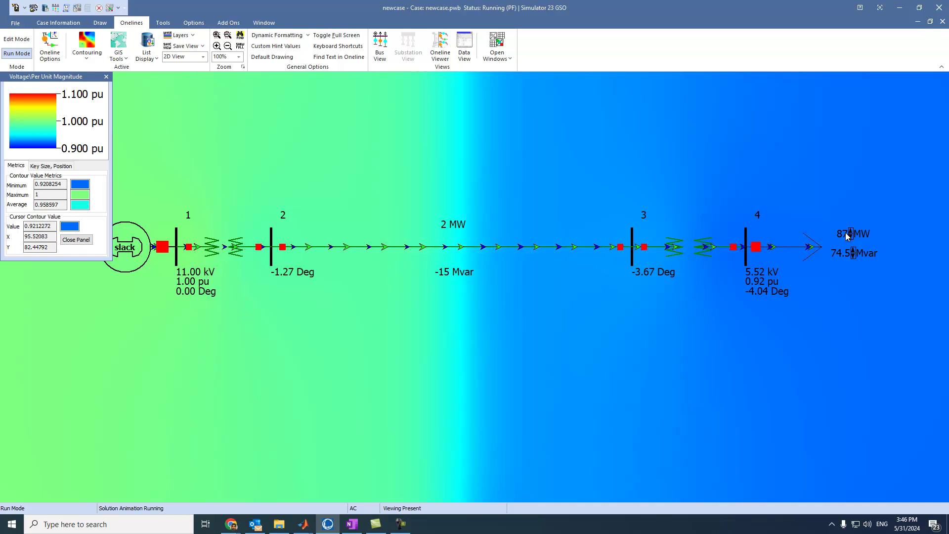
pyautogui.click(853, 232)
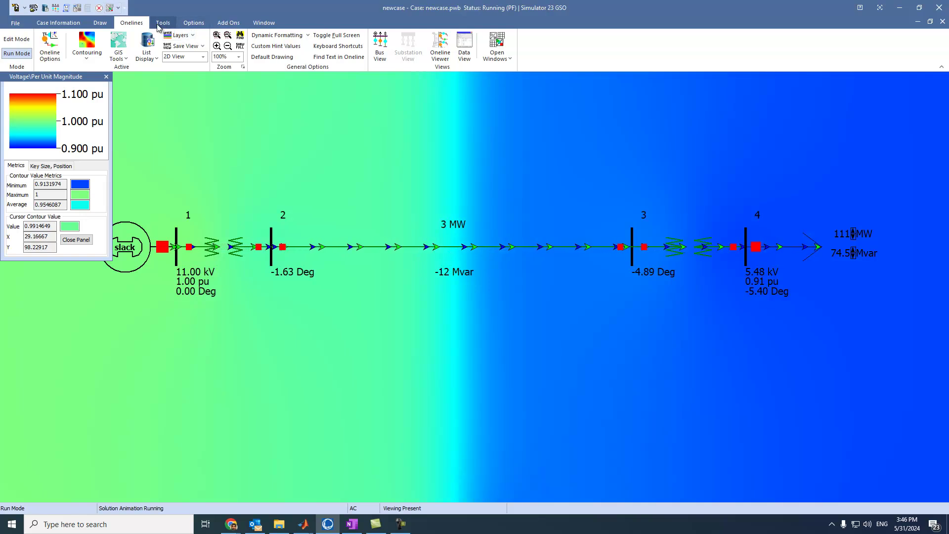
# Step: Return to Edit Mode and pick the Switched Shunt tool from Draw > Network
pyautogui.click(16, 40)
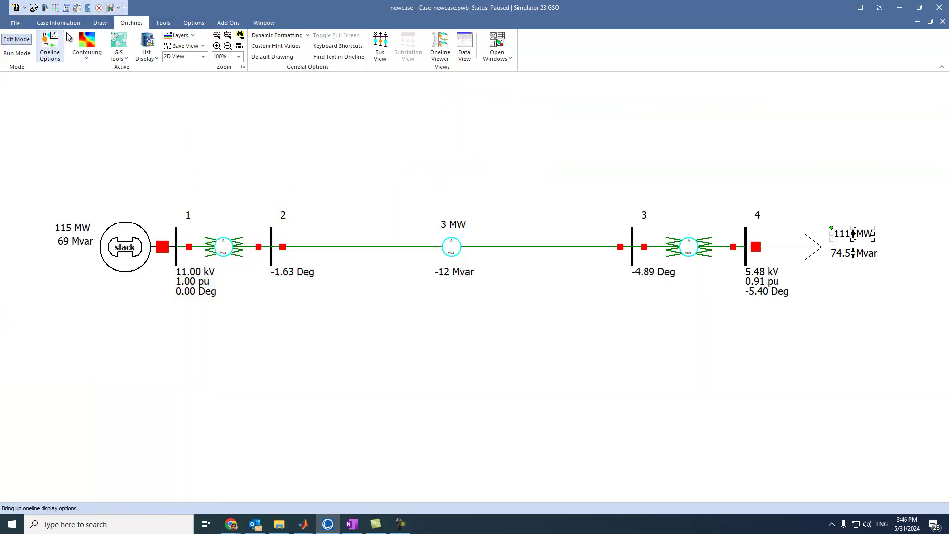
pyautogui.click(100, 23)
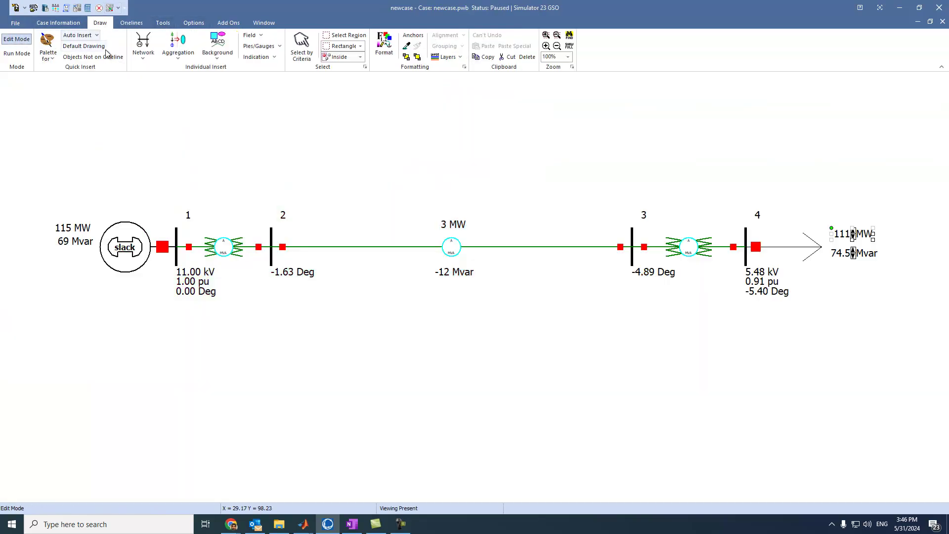
pyautogui.click(143, 56)
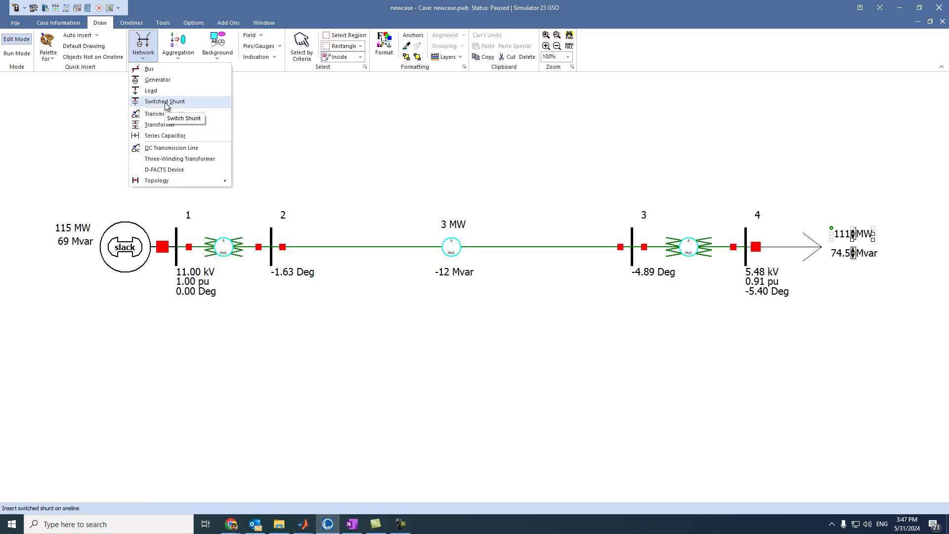
pyautogui.click(166, 102)
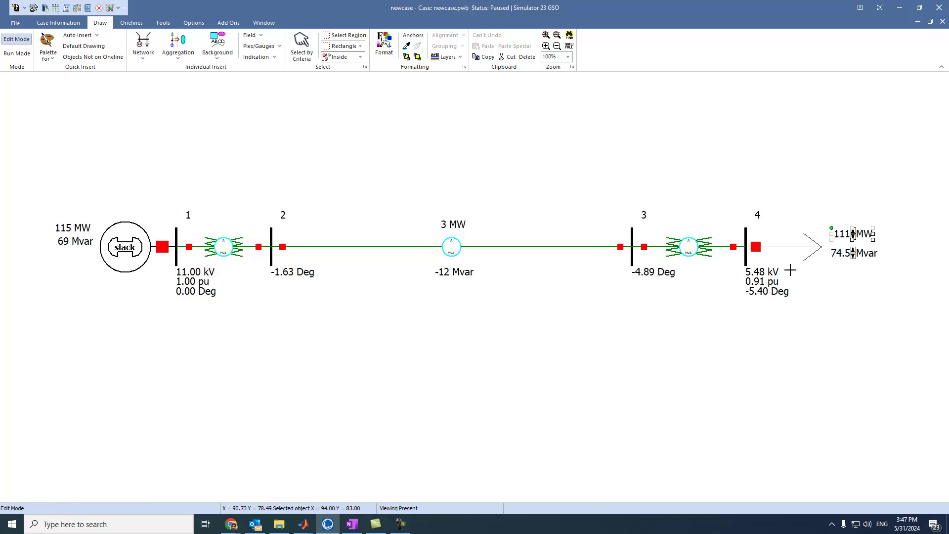
# Step: Place a 60 Mvar discrete shunt on bus 4: 30×2 Mvar blocks, 0.95–1.05 pu limits
pyautogui.click(748, 266)
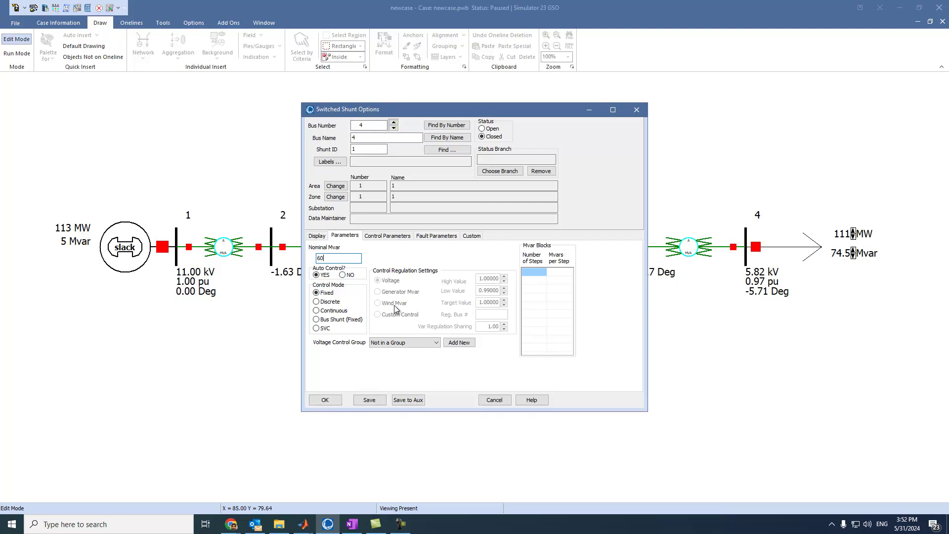
pyautogui.click(316, 302)
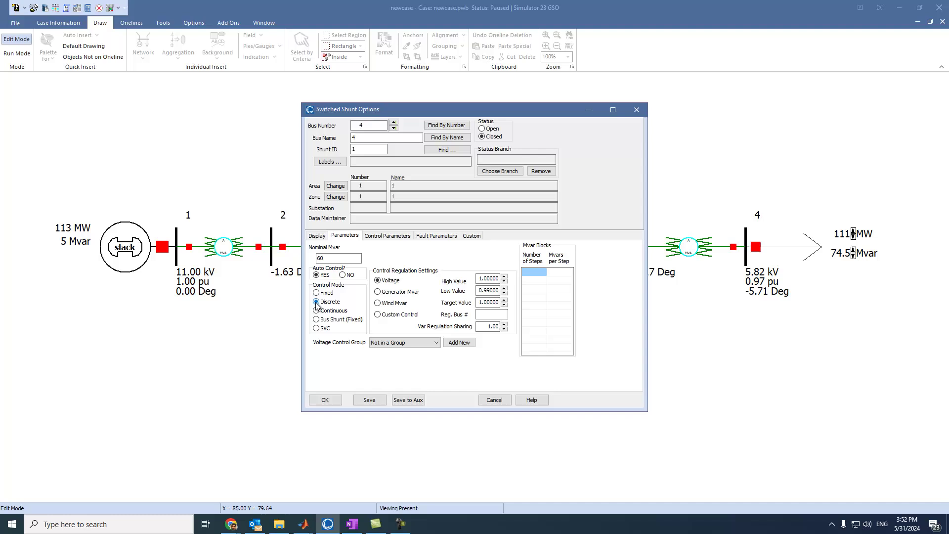
pyautogui.click(536, 273)
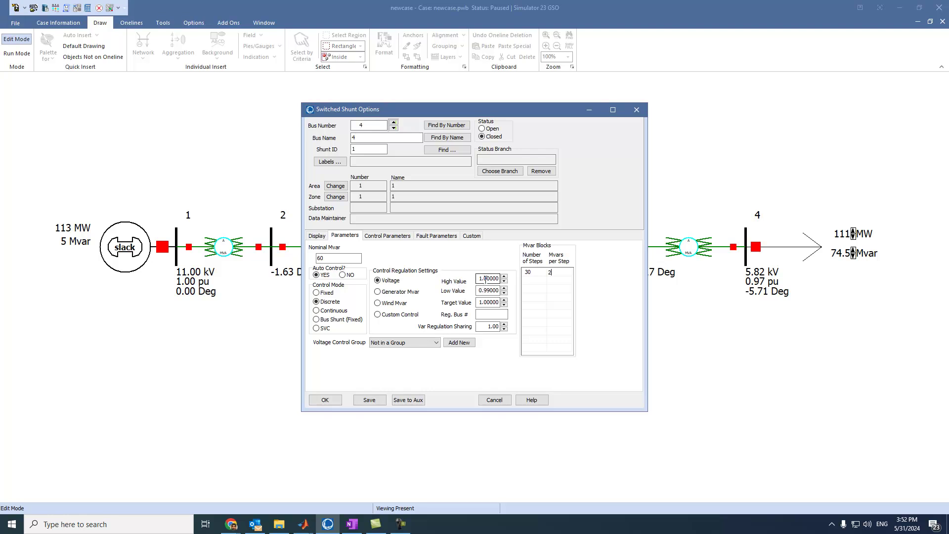
pyautogui.moveTo(487, 278); pyautogui.dragTo(518, 277)
pyautogui.click(317, 235)
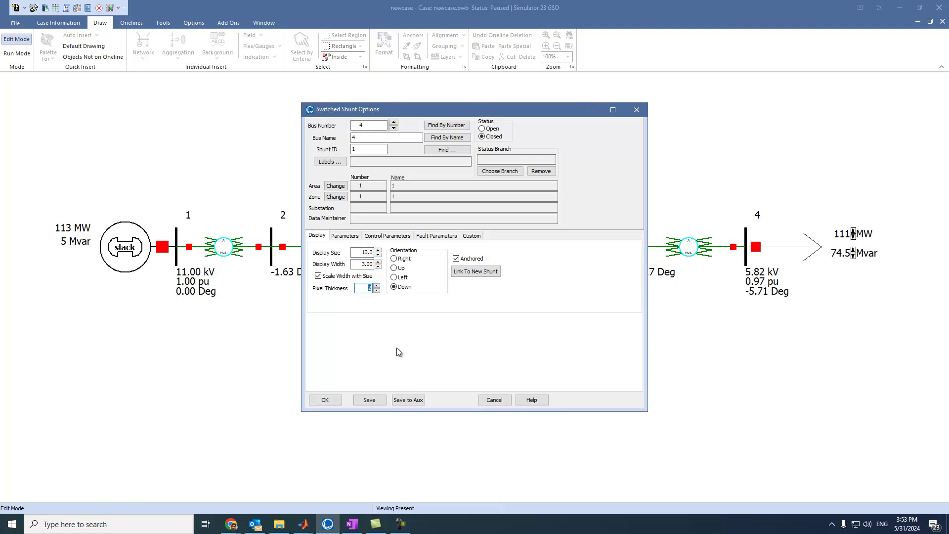
# Step: Confirm the shunt and line up bus 4's kV and angle labels
pyautogui.click(332, 401)
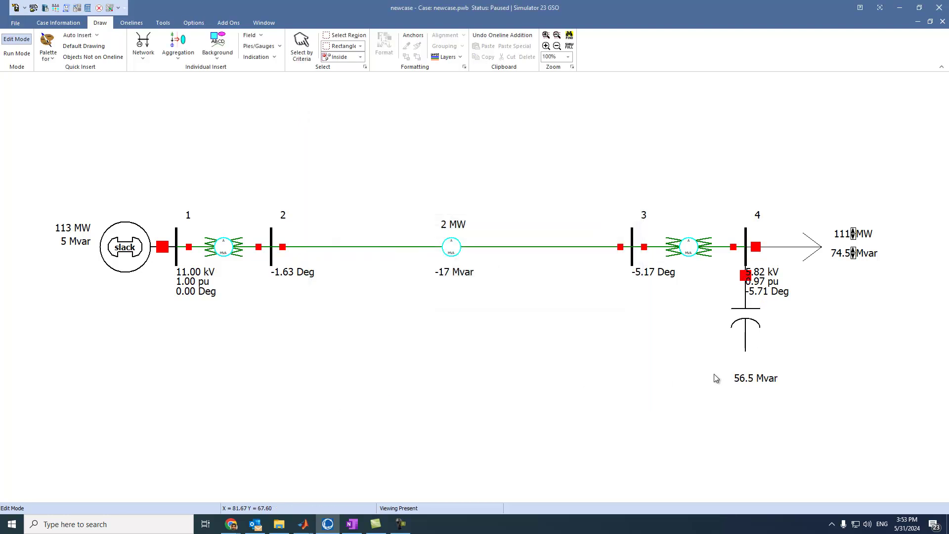
pyautogui.moveTo(768, 277); pyautogui.dragTo(787, 297)
pyautogui.click(804, 370)
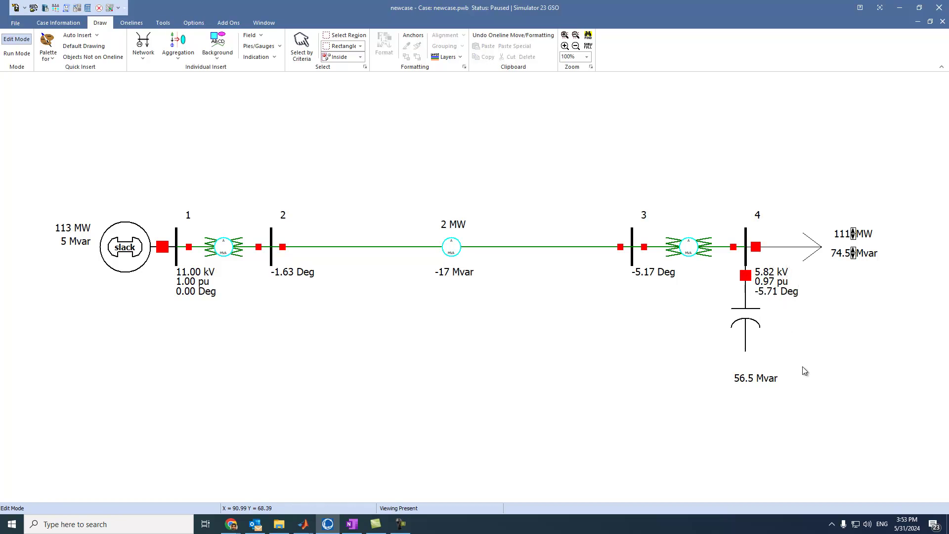
# Step: Accept the 56.5 Mvar capacitor field's options and clear the selection
pyautogui.doubleClick(760, 378)
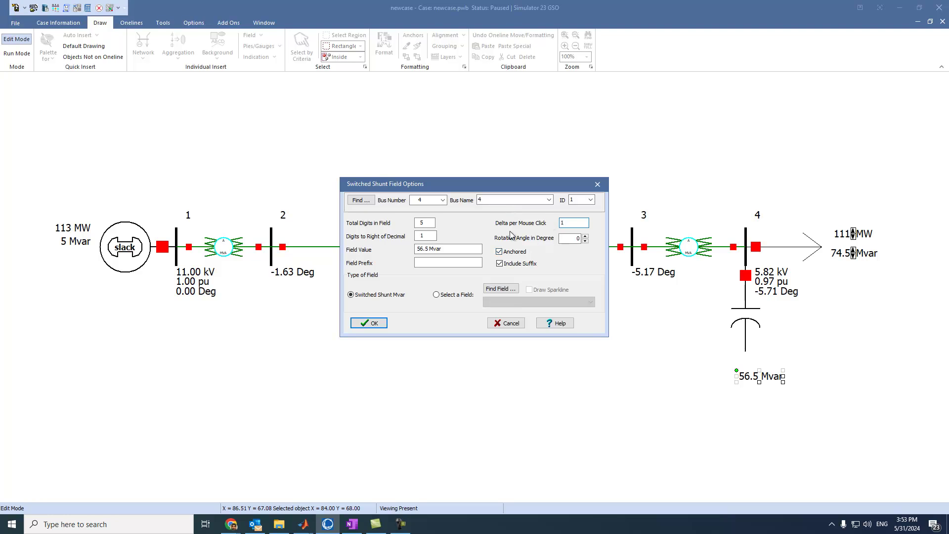
pyautogui.click(388, 322)
pyautogui.click(519, 406)
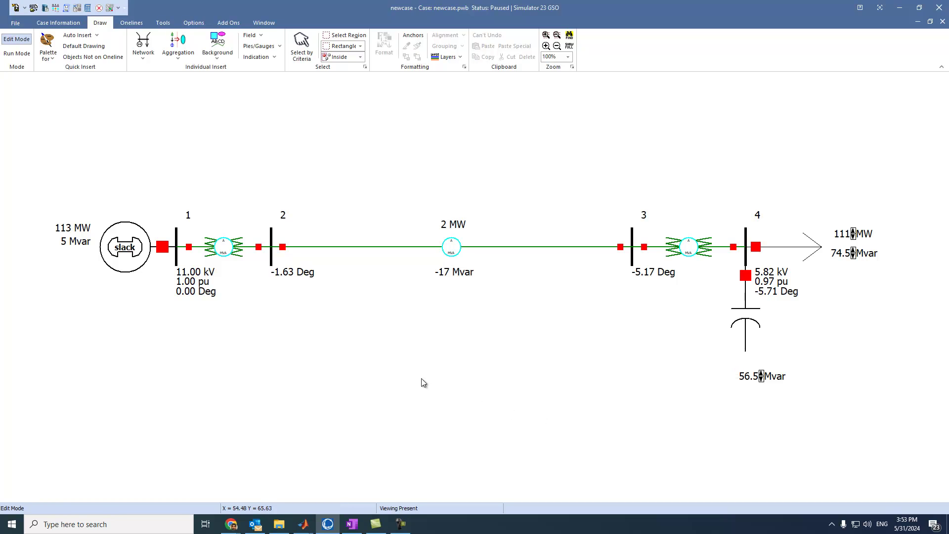
# Step: Run the animated power flow and switch the bus 4 capacitor breaker off and back on
pyautogui.click(16, 53)
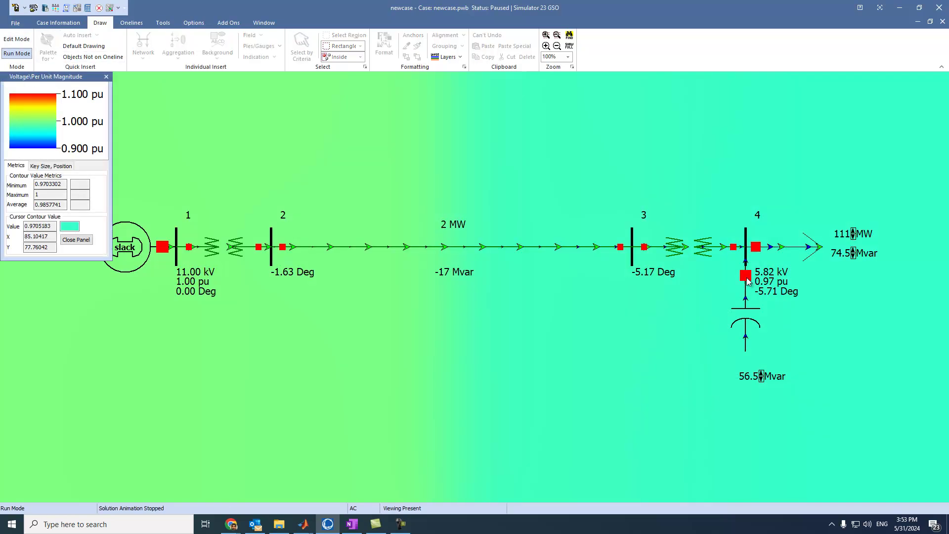
pyautogui.click(747, 279)
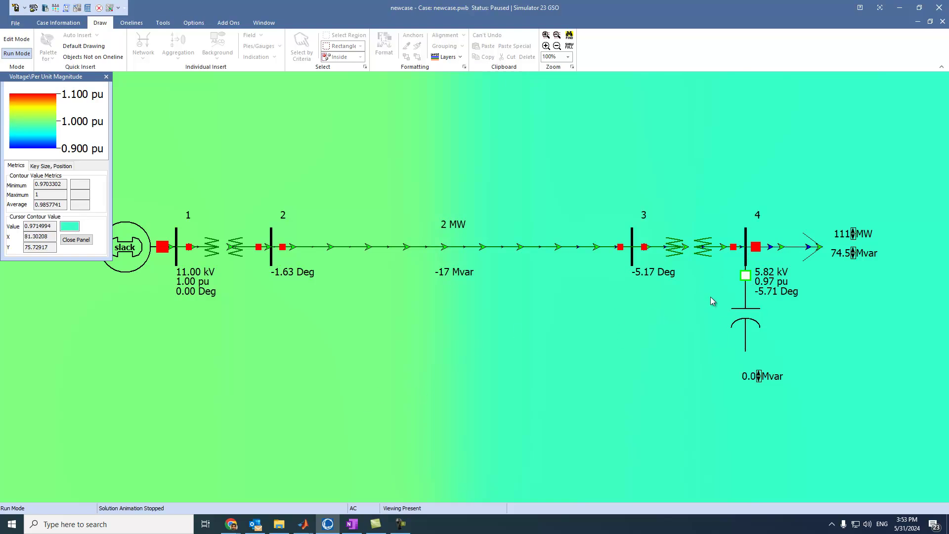
pyautogui.click(162, 23)
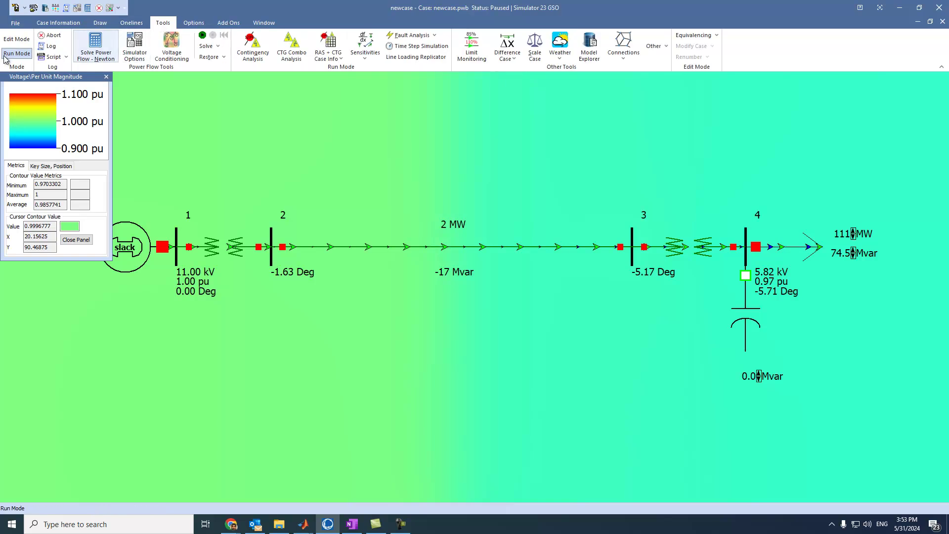
pyautogui.click(203, 36)
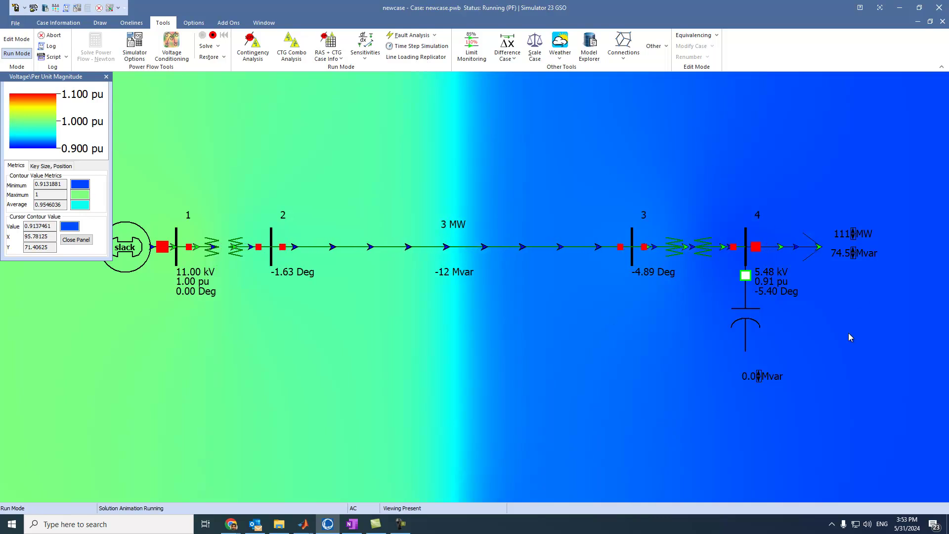
pyautogui.click(745, 278)
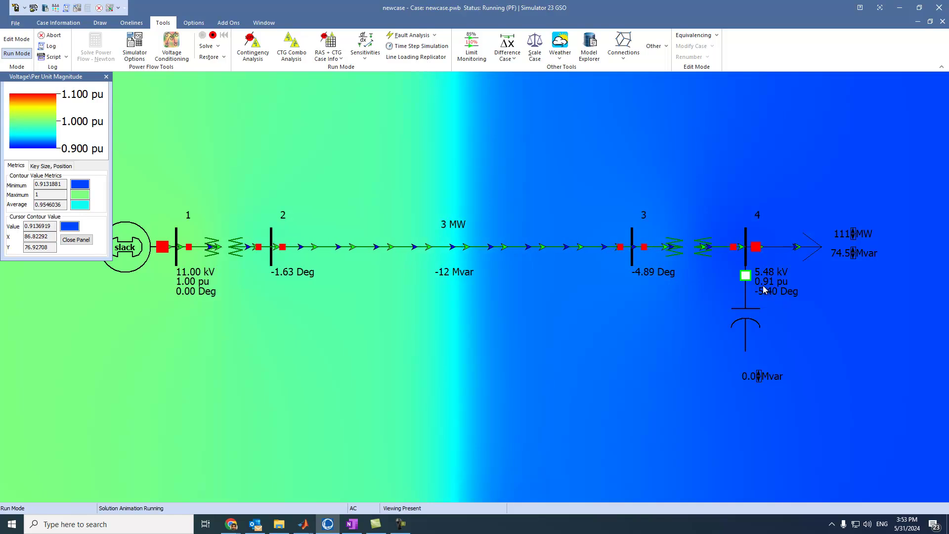
pyautogui.click(746, 277)
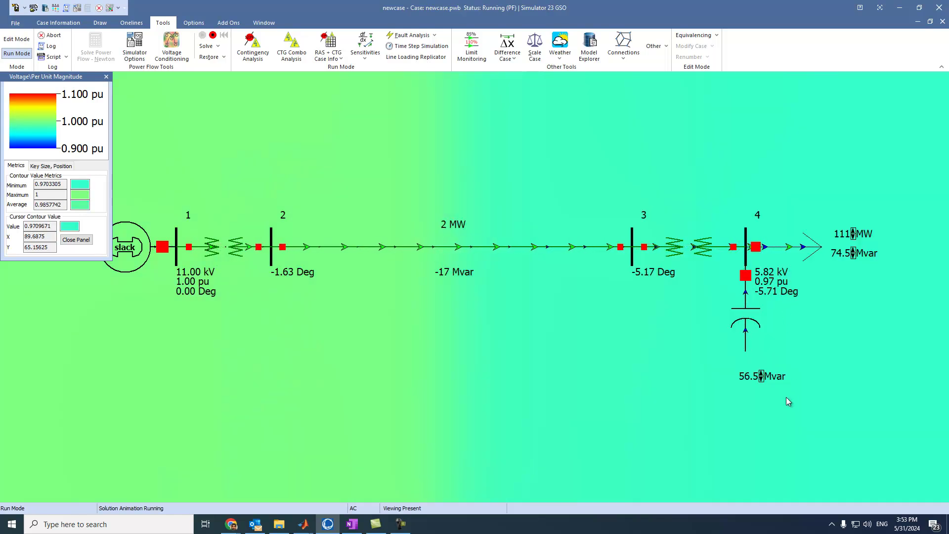
# Step: Step the capacitor output down through 42.1, 36.1 and 28.5 Mvar and further
pyautogui.click(761, 379)
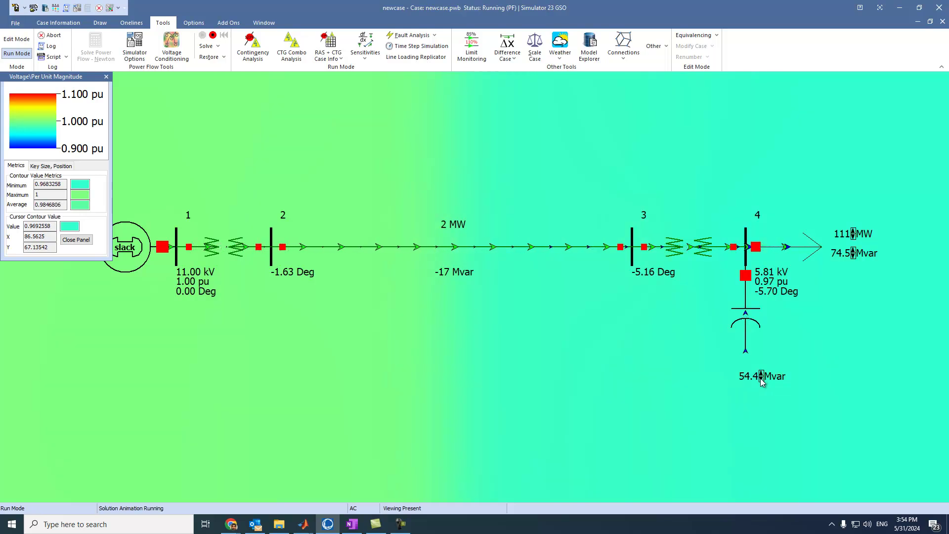
pyautogui.click(761, 379)
pyautogui.click(761, 379)
pyautogui.click(761, 379)
pyautogui.click(761, 379)
pyautogui.click(761, 379)
pyautogui.click(762, 379)
pyautogui.click(762, 379)
pyautogui.click(761, 379)
pyautogui.click(761, 379)
pyautogui.click(761, 379)
pyautogui.click(761, 379)
pyautogui.click(761, 379)
pyautogui.click(761, 379)
pyautogui.click(761, 379)
# Step: Raise the capacitor output back to 56.5 Mvar
pyautogui.click(762, 373)
pyautogui.click(762, 373)
pyautogui.click(762, 373)
pyautogui.click(762, 373)
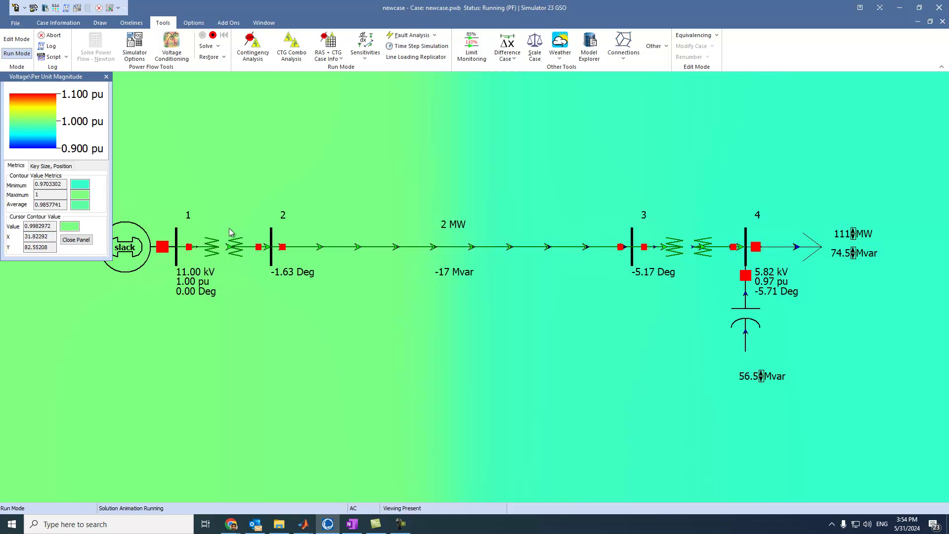
# Step: Pause the running simulation and switch the one-line back to Edit Mode
pyautogui.click(214, 40)
pyautogui.click(16, 38)
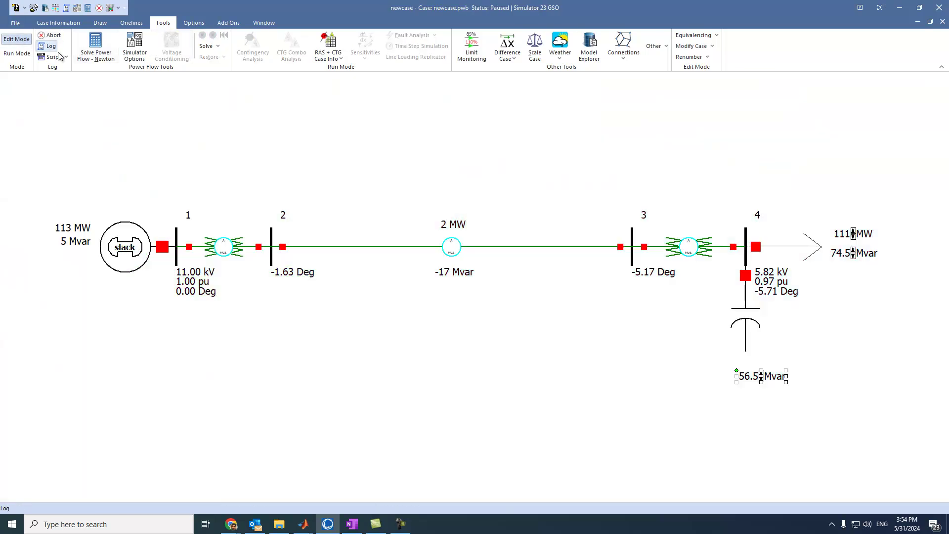
pyautogui.click(101, 23)
# Step: Start a transformer field on the bus 1–2 transformer, then cancel it
pyautogui.click(250, 36)
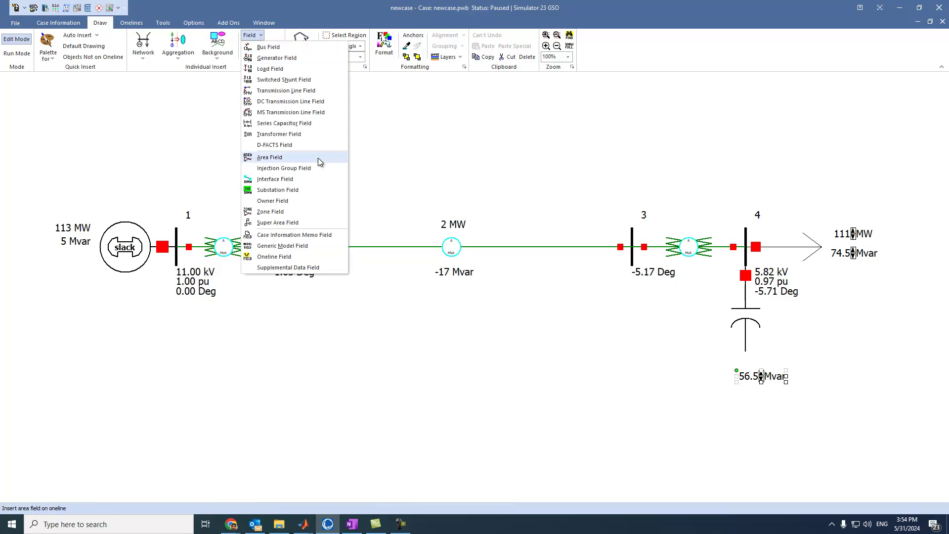
pyautogui.click(299, 136)
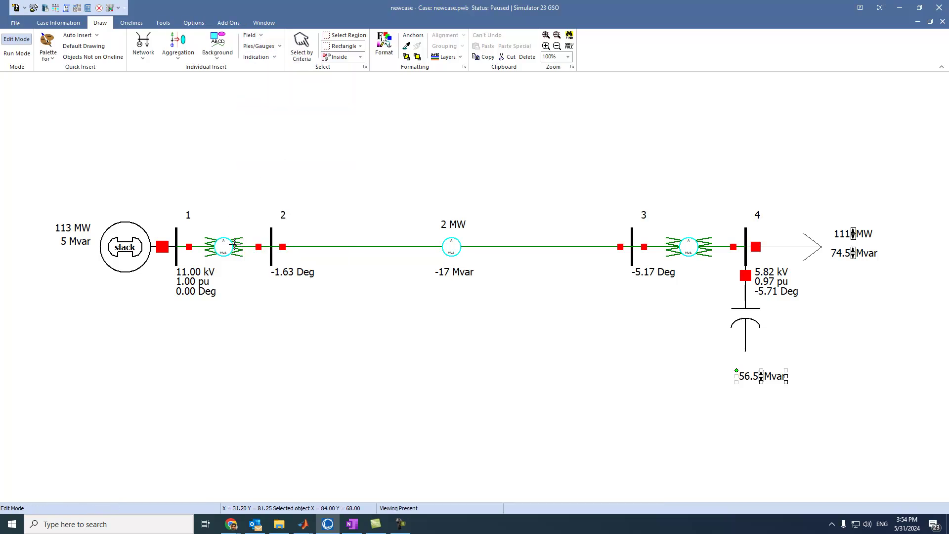
pyautogui.click(237, 245)
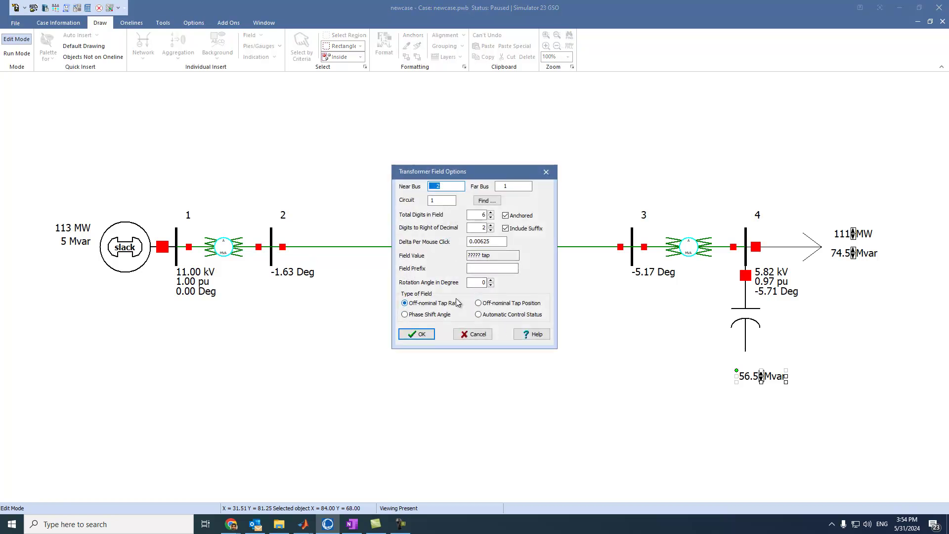
pyautogui.click(474, 335)
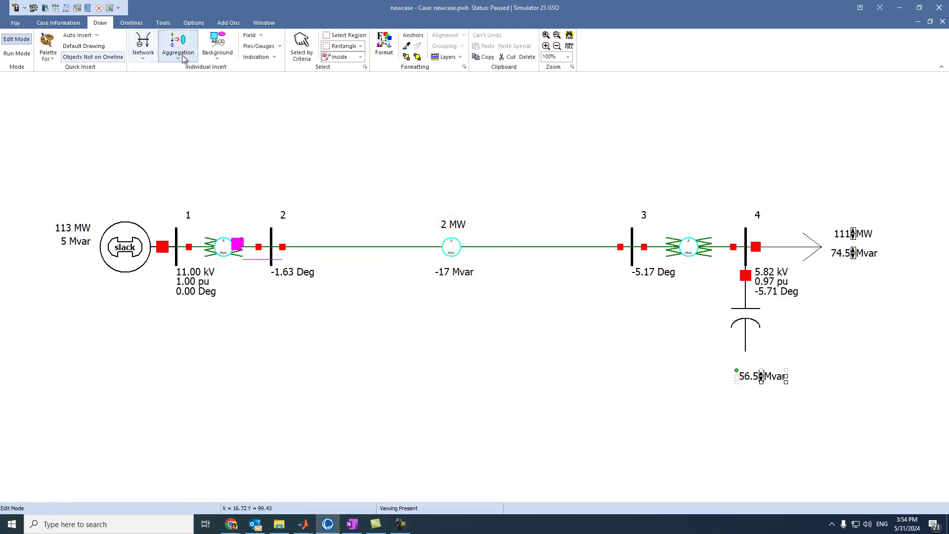
# Step: Add a MW Losses line field (0 MW) on the bus 1–2 branch, placed above it
pyautogui.click(251, 35)
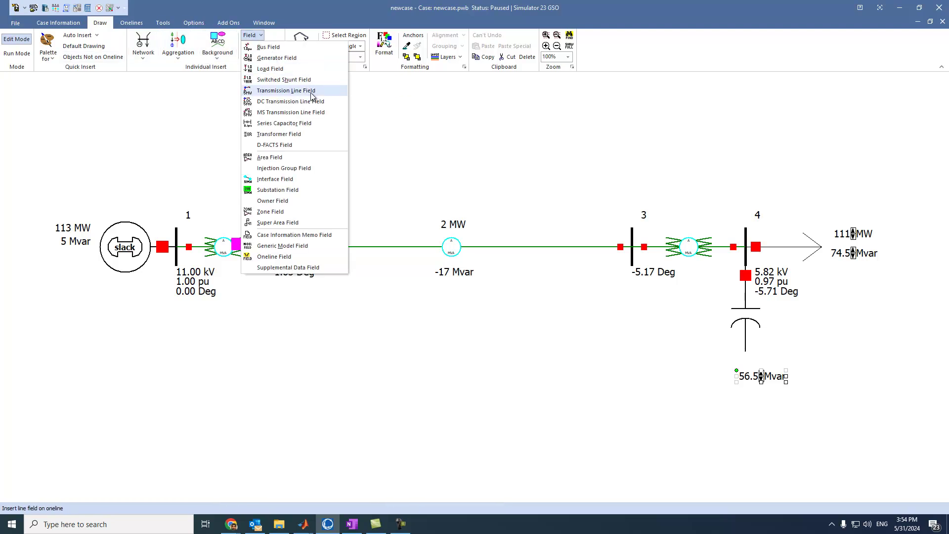
pyautogui.click(285, 90)
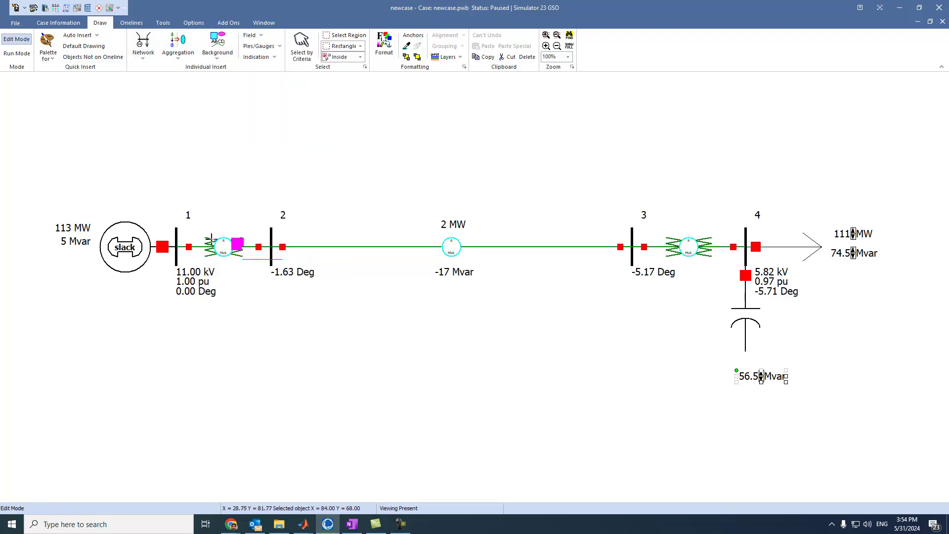
pyautogui.click(213, 244)
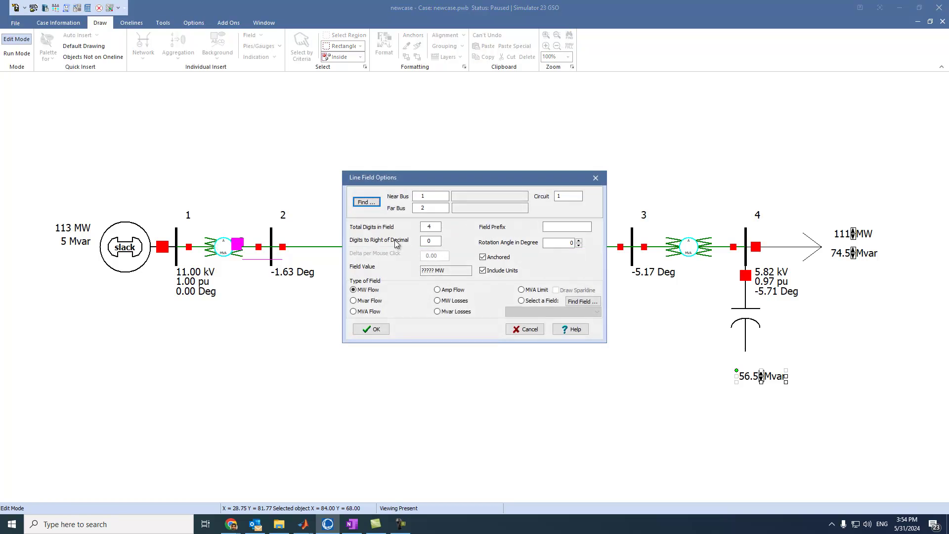
pyautogui.click(437, 301)
pyautogui.click(376, 329)
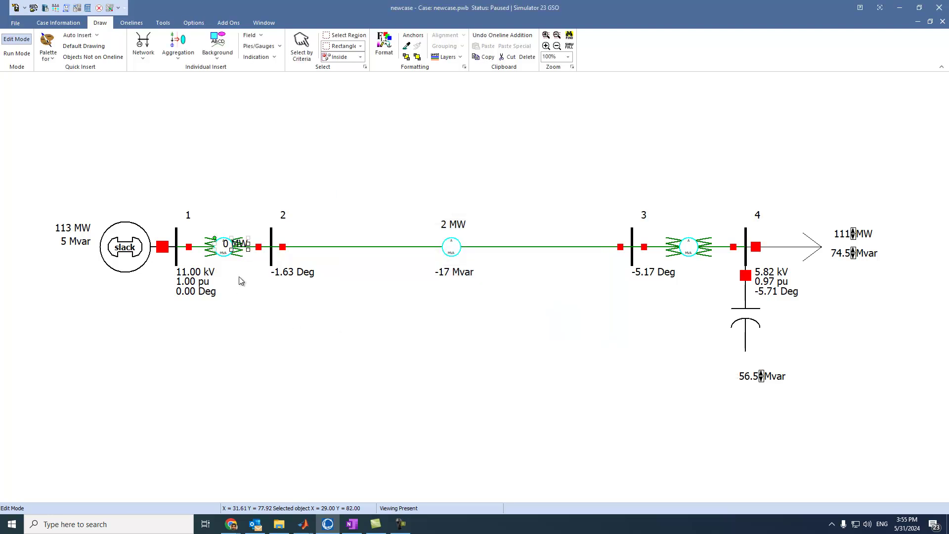
pyautogui.moveTo(236, 247); pyautogui.dragTo(227, 212)
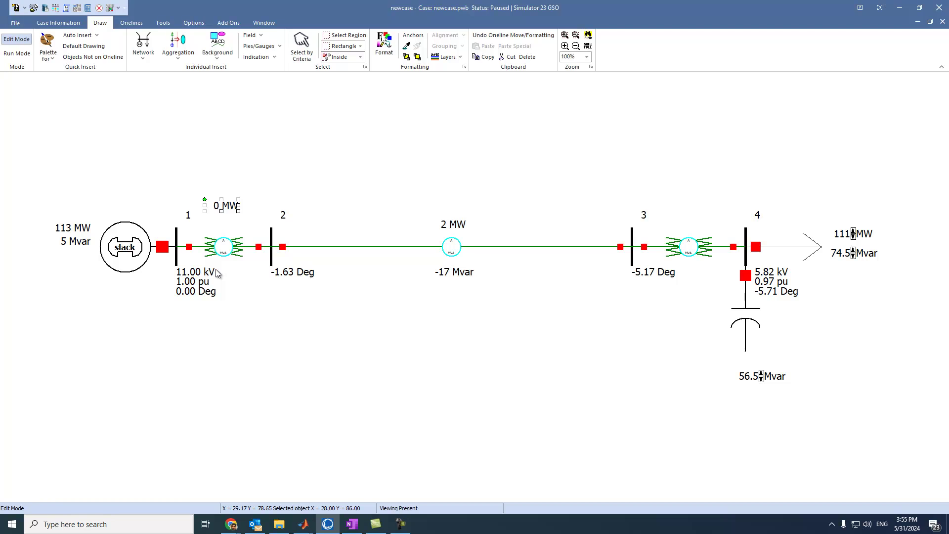
pyautogui.click(269, 143)
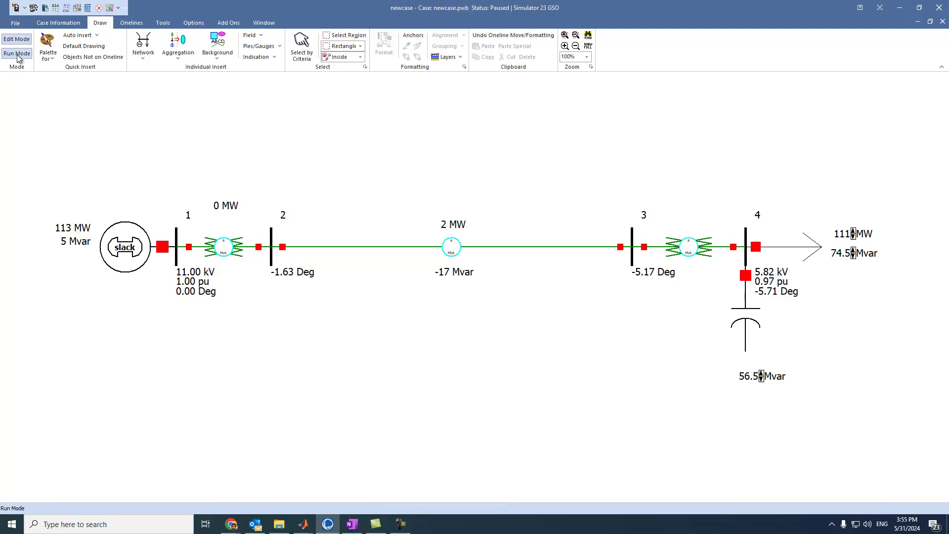
# Step: Add a Mvar Losses line field (3 Mvar) below the 0 MW label, keeping its branch link
pyautogui.click(251, 35)
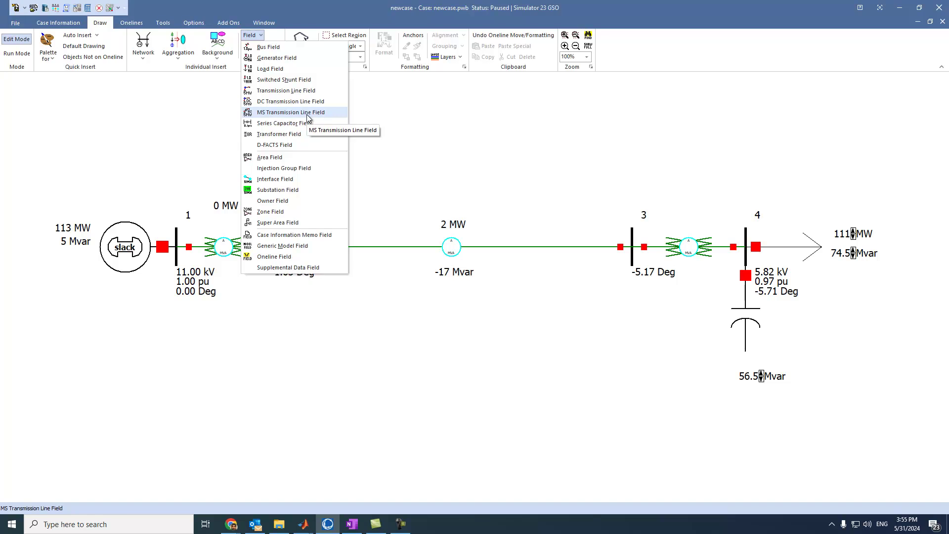
pyautogui.click(301, 90)
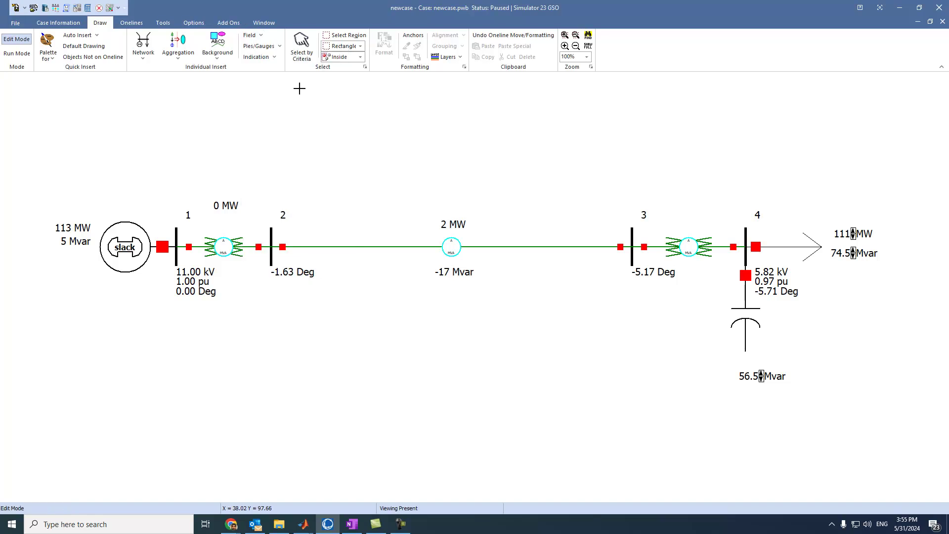
pyautogui.click(237, 246)
pyautogui.click(437, 300)
pyautogui.click(438, 312)
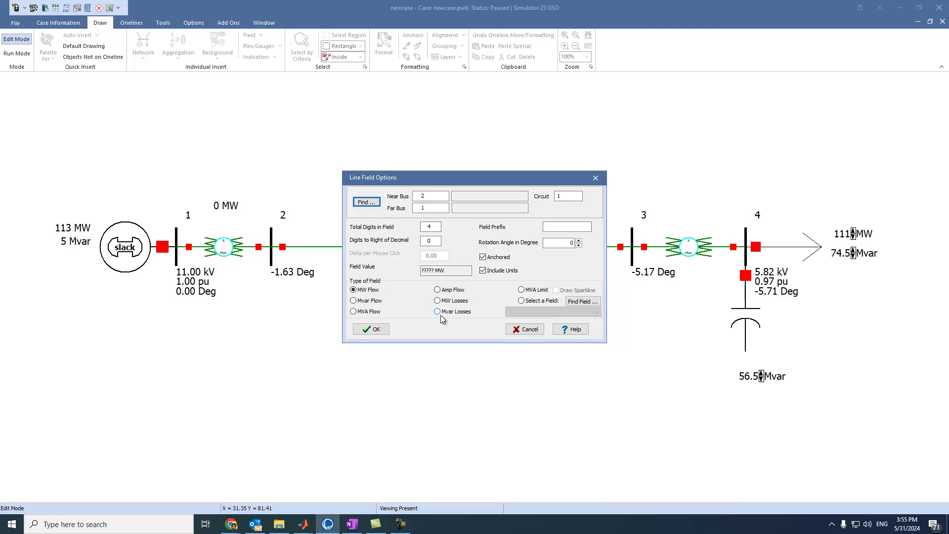
pyautogui.click(369, 329)
pyautogui.click(234, 230)
pyautogui.moveTo(229, 226); pyautogui.dragTo(229, 216)
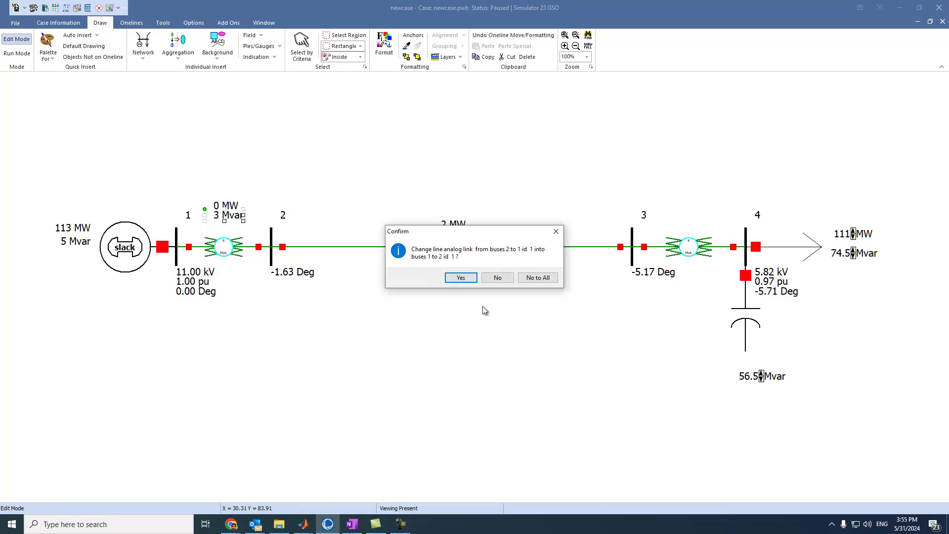
pyautogui.click(498, 278)
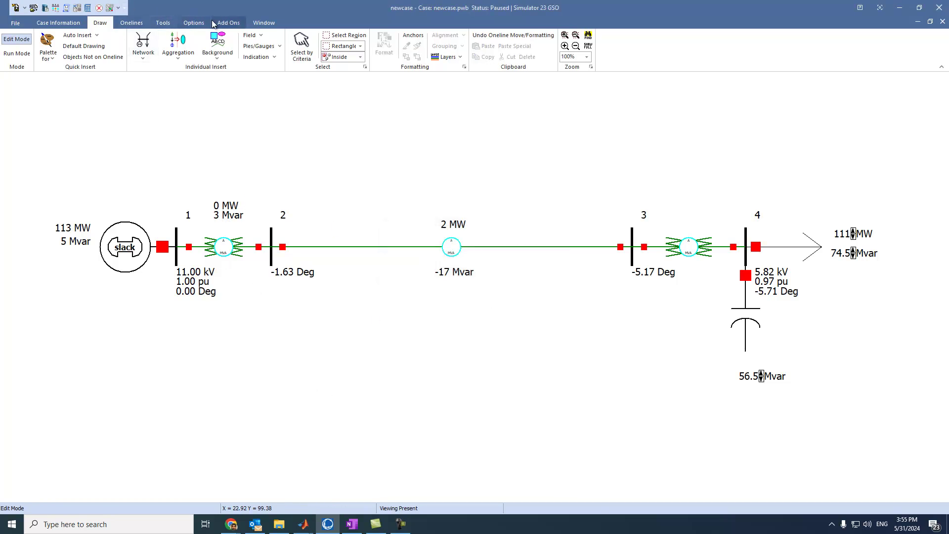
# Step: Add an Amp Flow transmission line field showing 993 AMP on the bus 2–3 line
pyautogui.click(252, 35)
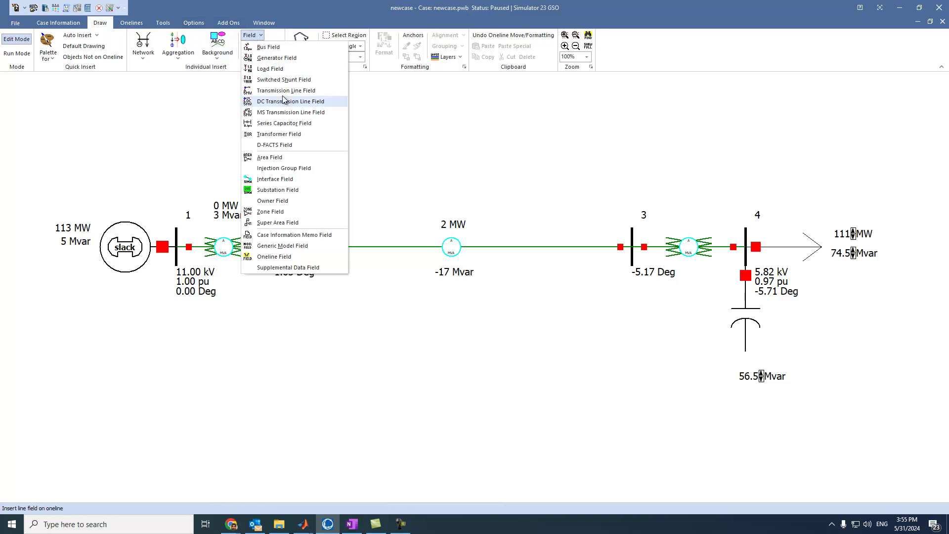
pyautogui.click(297, 91)
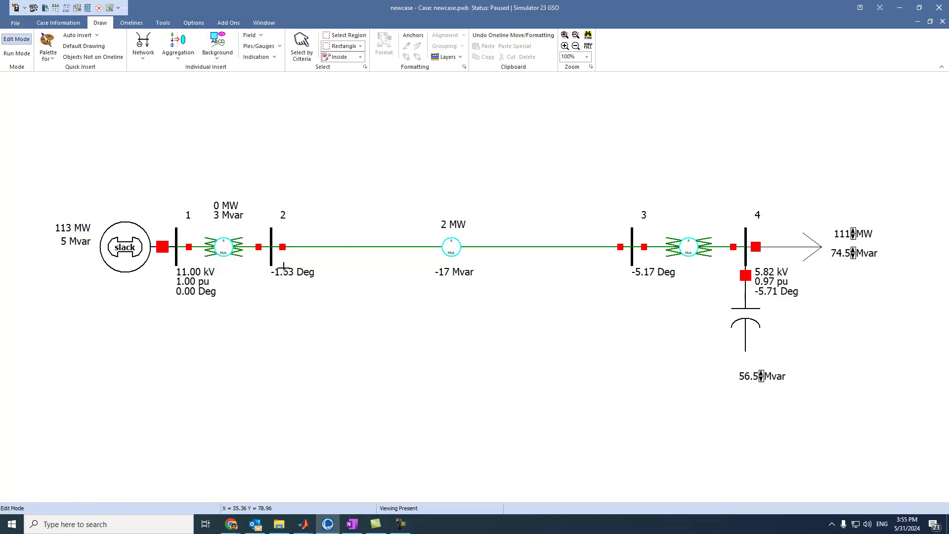
pyautogui.click(368, 252)
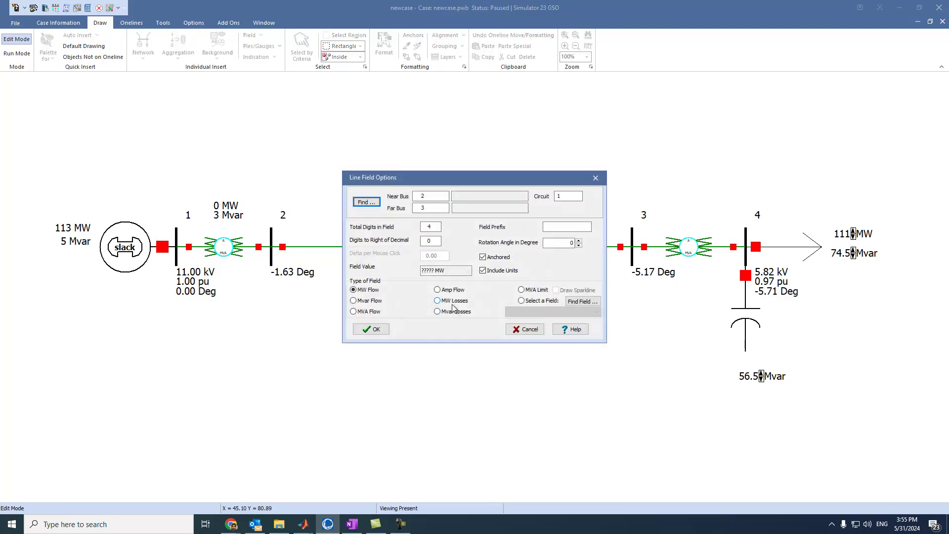
pyautogui.click(438, 290)
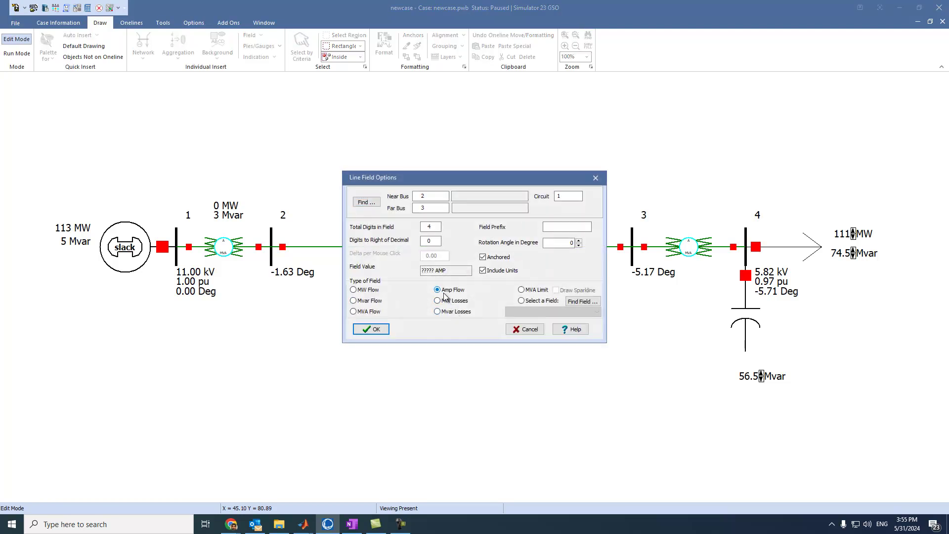
pyautogui.click(389, 331)
pyautogui.click(410, 353)
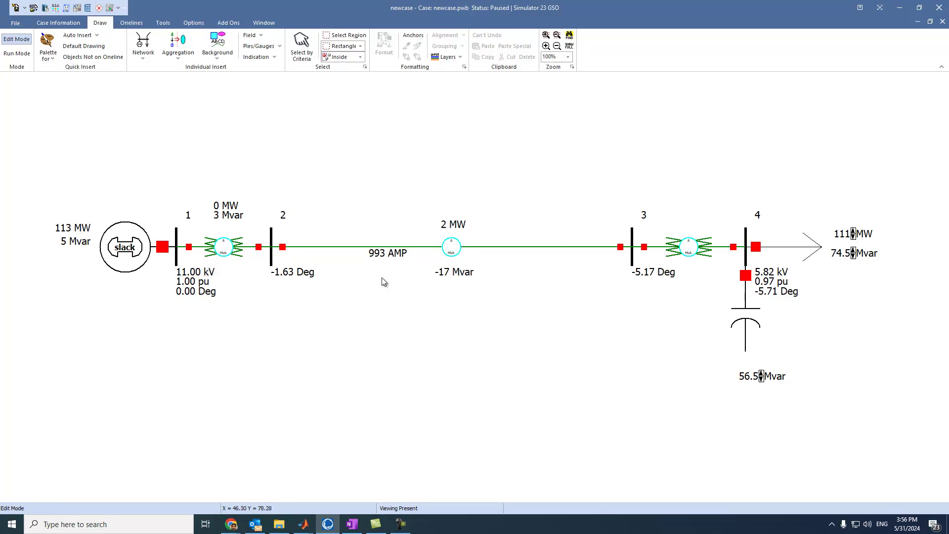
pyautogui.click(249, 35)
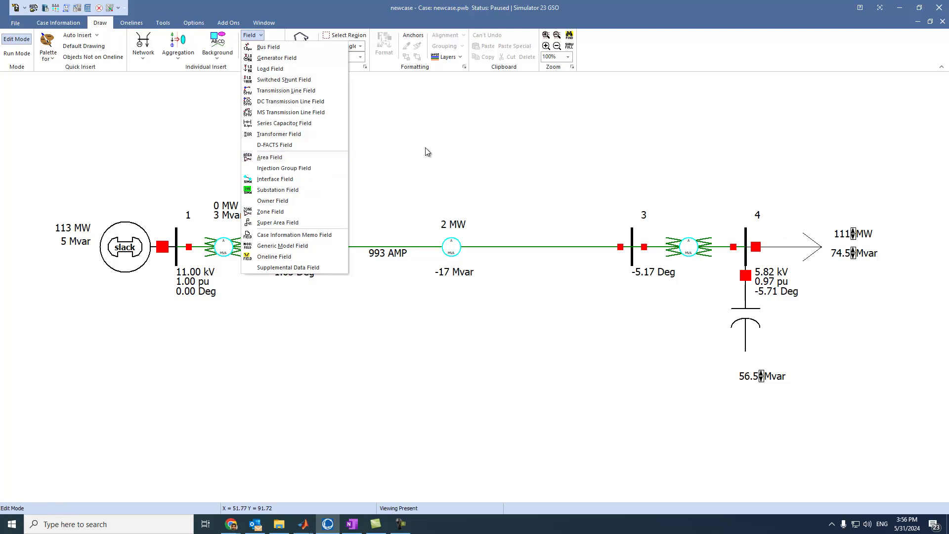
# Step: Add an area field showing total MW losses of 2.43 MW
pyautogui.click(293, 158)
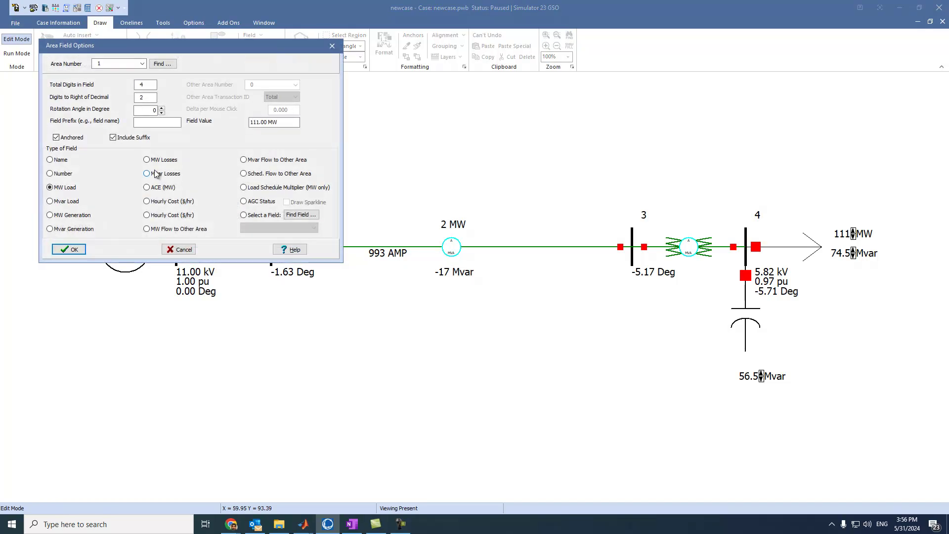
pyautogui.click(146, 162)
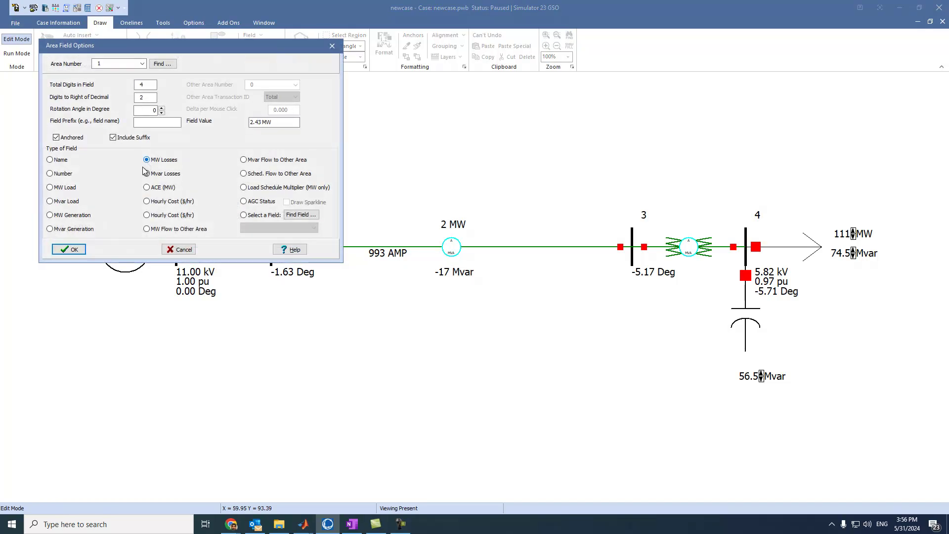
pyautogui.click(70, 250)
pyautogui.click(376, 333)
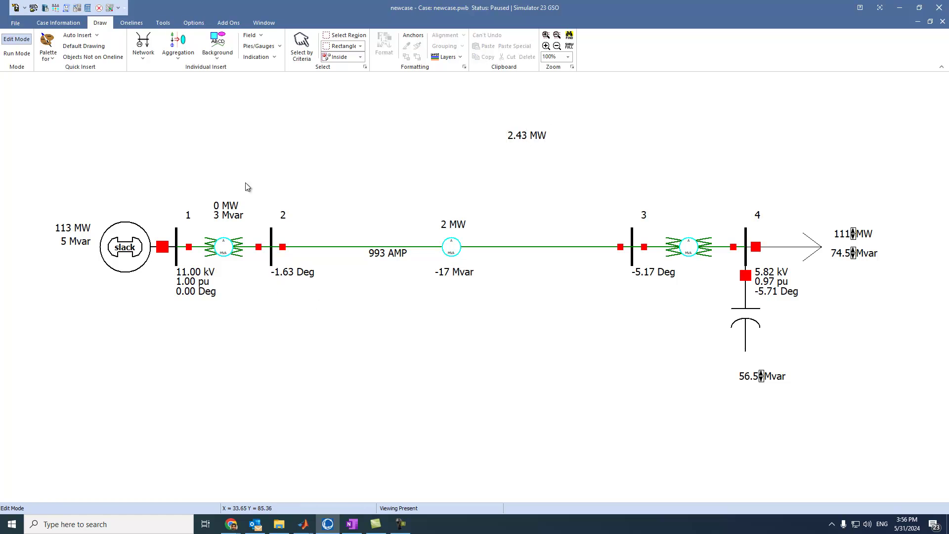
# Step: Add an area Mvar Losses field (-12.76 Mvar) stacked under the 2.43 MW field
pyautogui.click(250, 35)
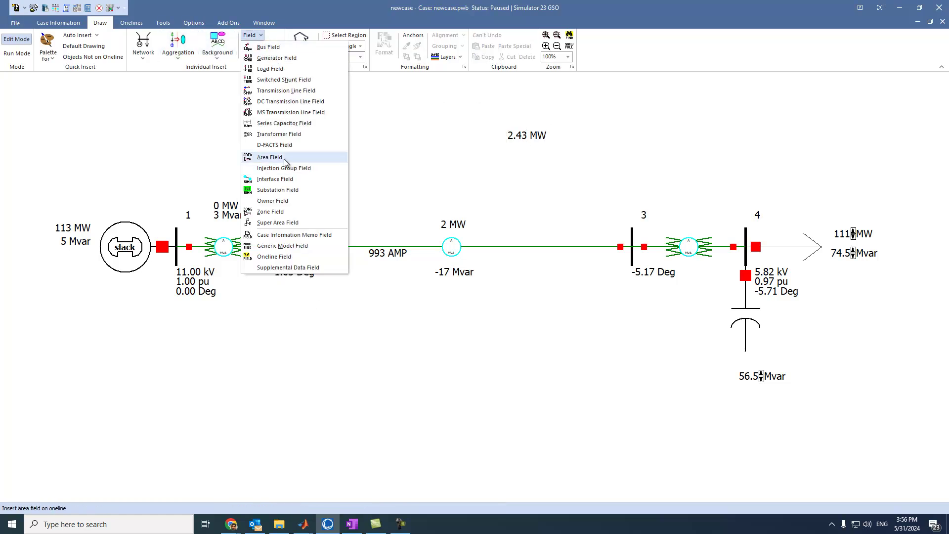
pyautogui.click(281, 169)
pyautogui.click(350, 200)
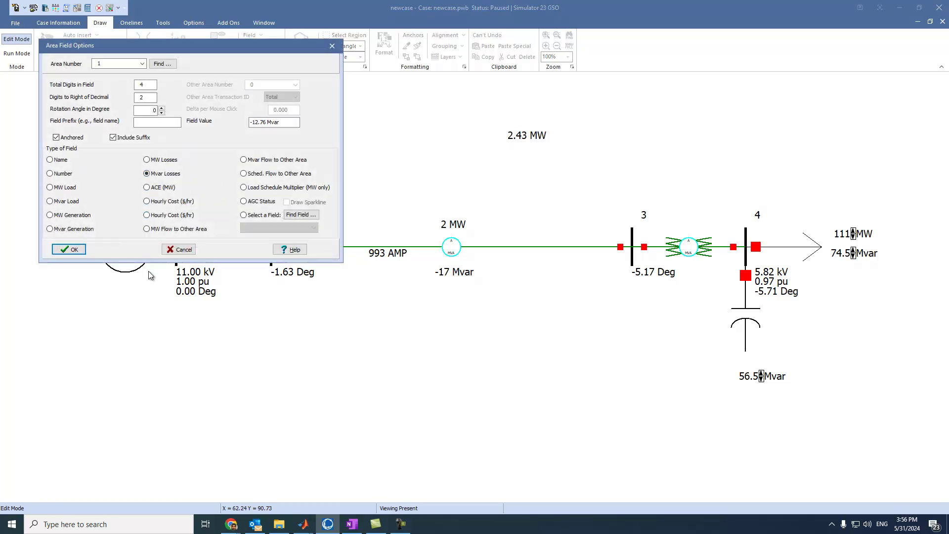
pyautogui.click(68, 249)
pyautogui.moveTo(569, 165); pyautogui.dragTo(547, 153)
pyautogui.click(544, 209)
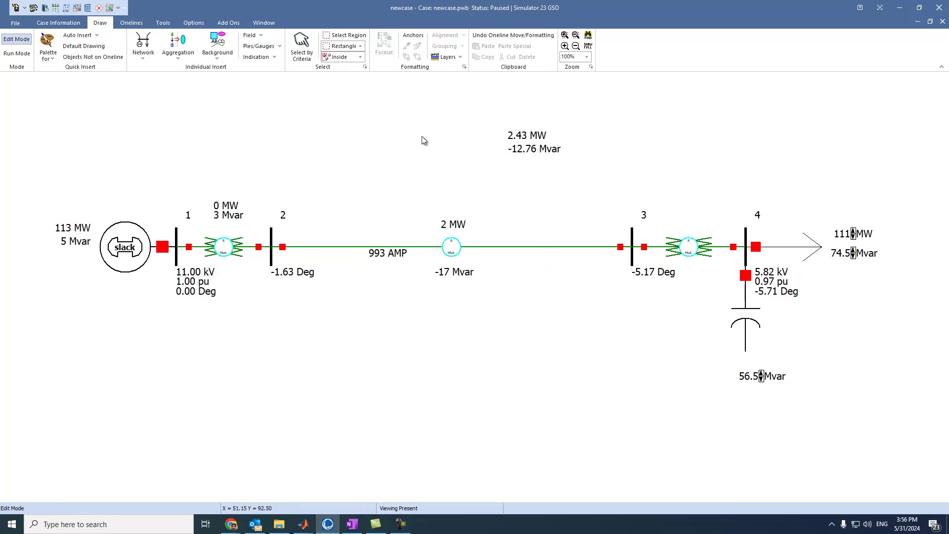
# Step: Add a 'Total Losses (MW) =' text label beside the 2.43 MW field
pyautogui.click(220, 61)
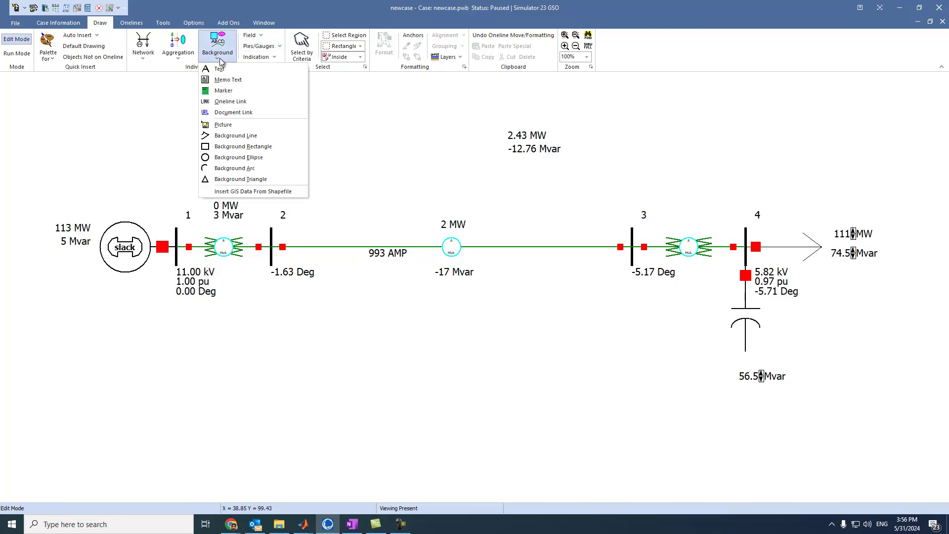
pyautogui.click(224, 74)
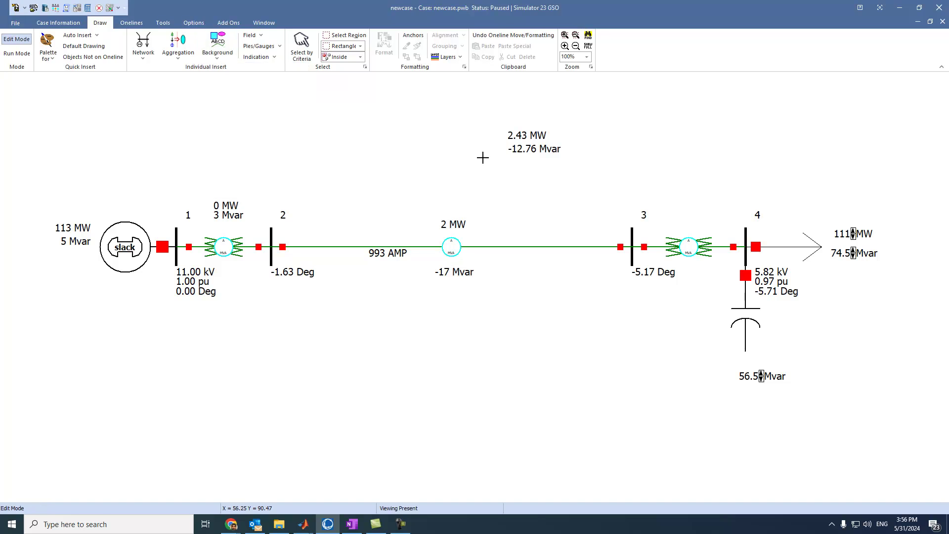
pyautogui.click(423, 132)
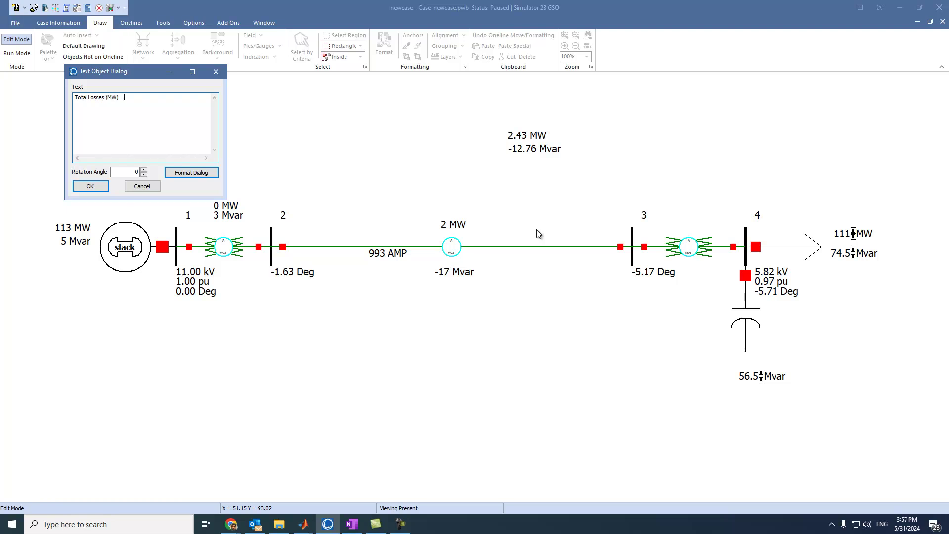
pyautogui.click(91, 186)
pyautogui.moveTo(492, 139); pyautogui.dragTo(533, 135)
pyautogui.click(512, 162)
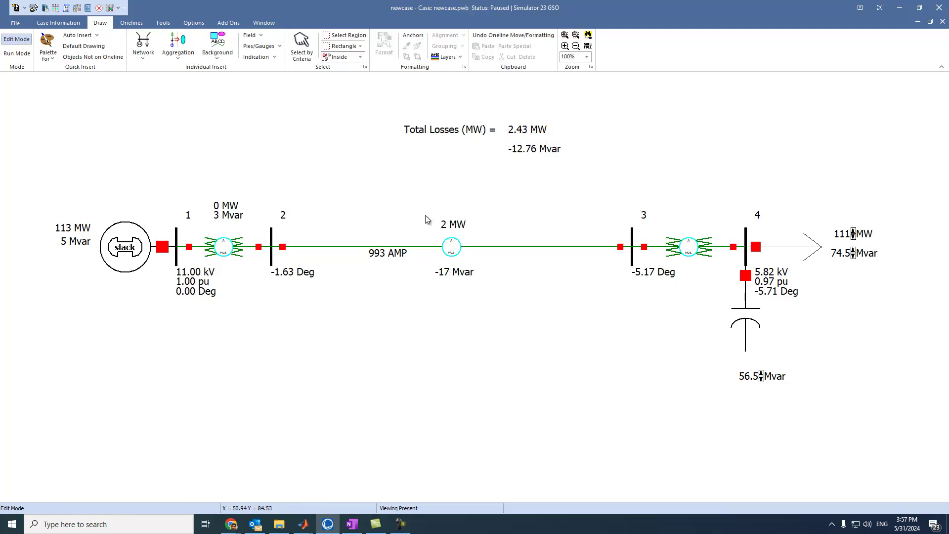
# Step: Add a 'Total Losses (MVAR) =' text label beside the -12.76 Mvar field
pyautogui.click(224, 55)
pyautogui.click(224, 70)
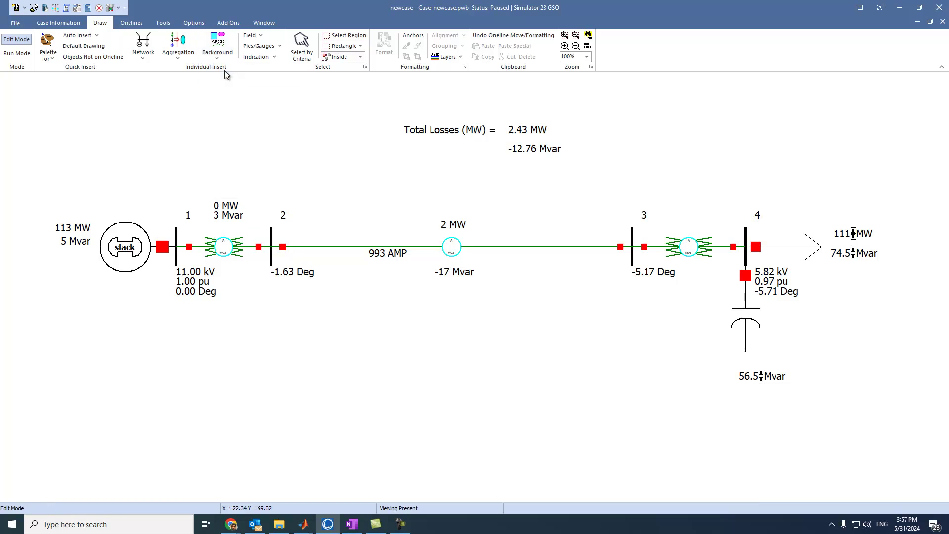
pyautogui.click(427, 157)
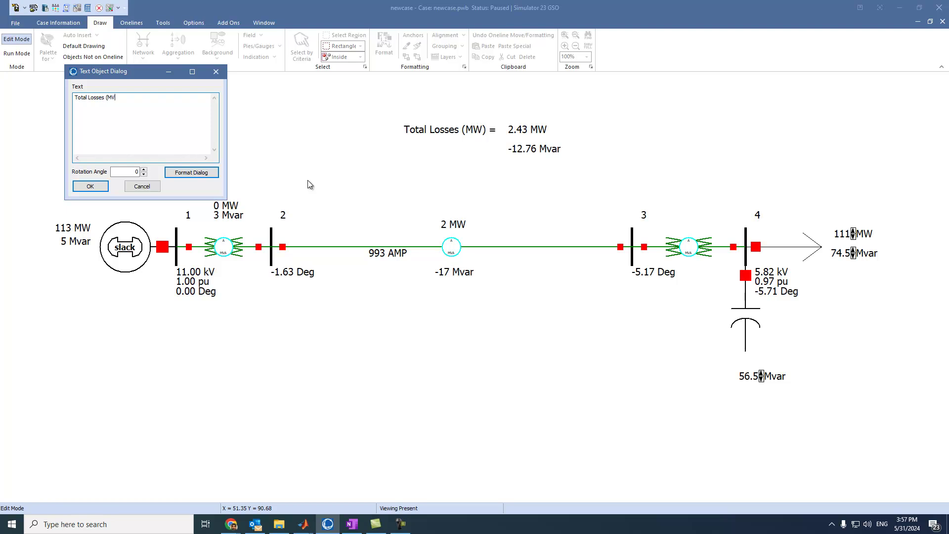
pyautogui.click(90, 186)
pyautogui.moveTo(489, 164); pyautogui.dragTo(471, 158)
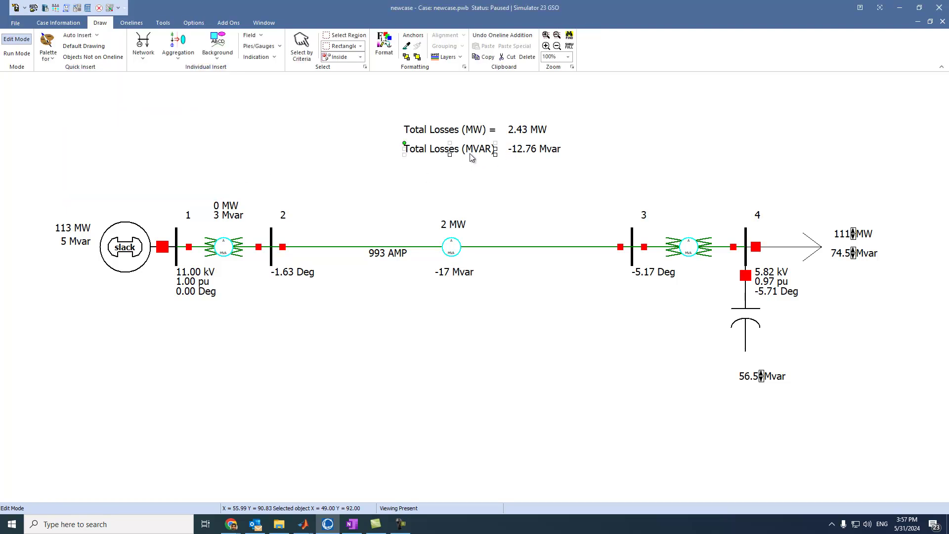
pyautogui.doubleClick(471, 158)
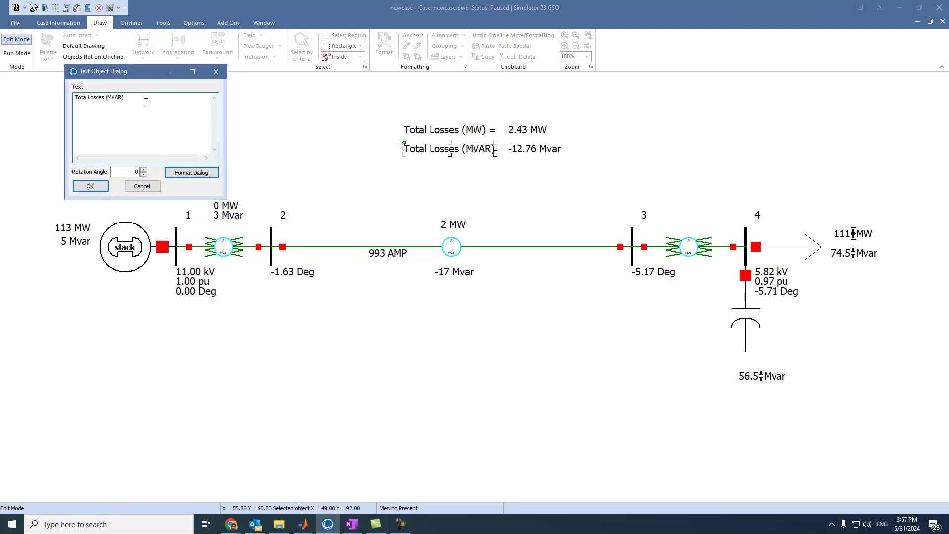
pyautogui.click(95, 187)
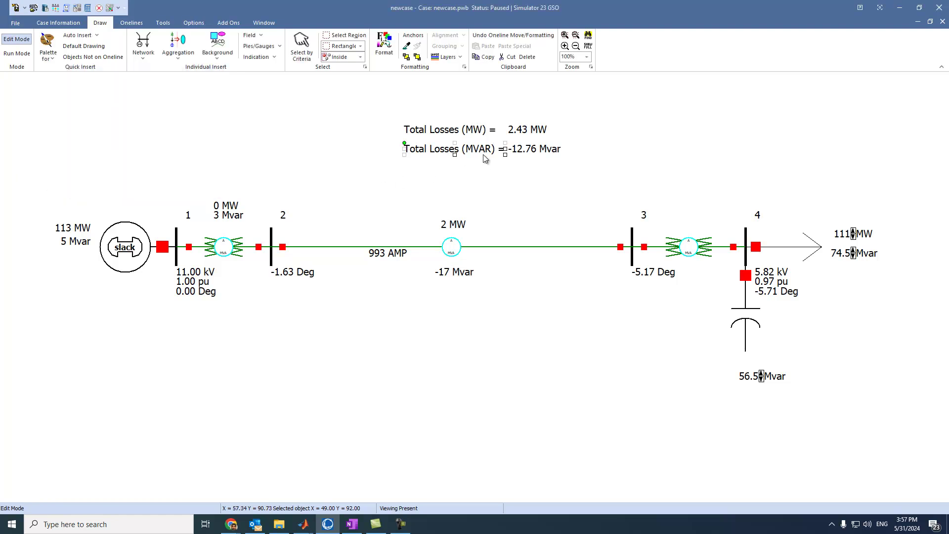
pyautogui.click(491, 177)
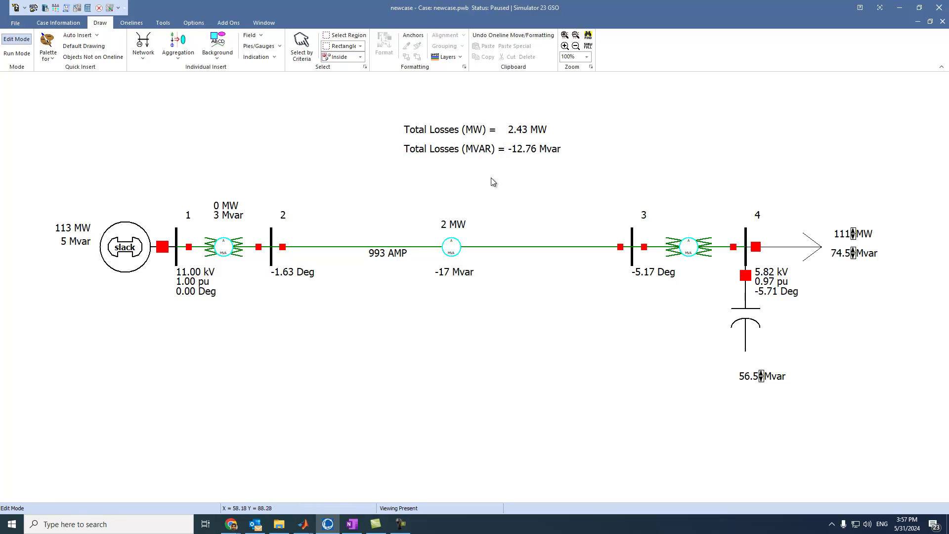
pyautogui.click(538, 155)
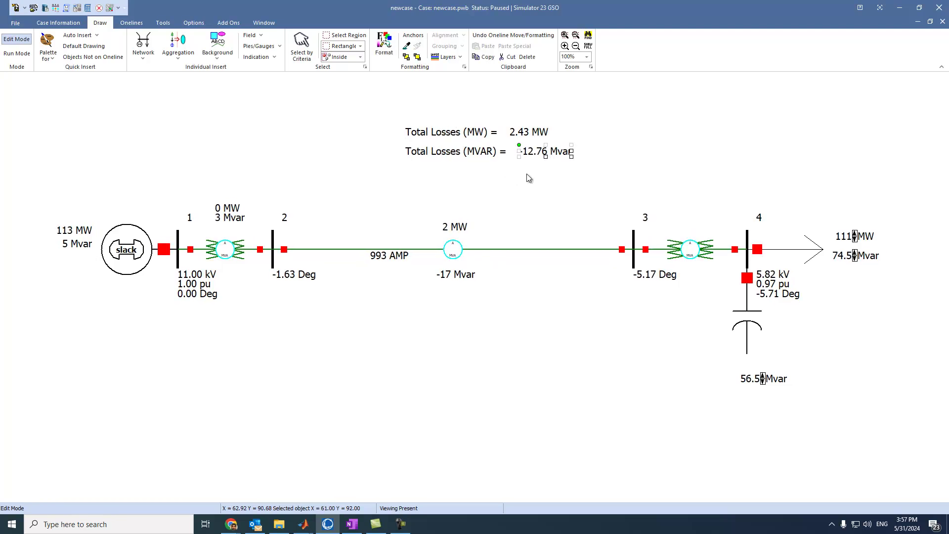
pyautogui.click(501, 207)
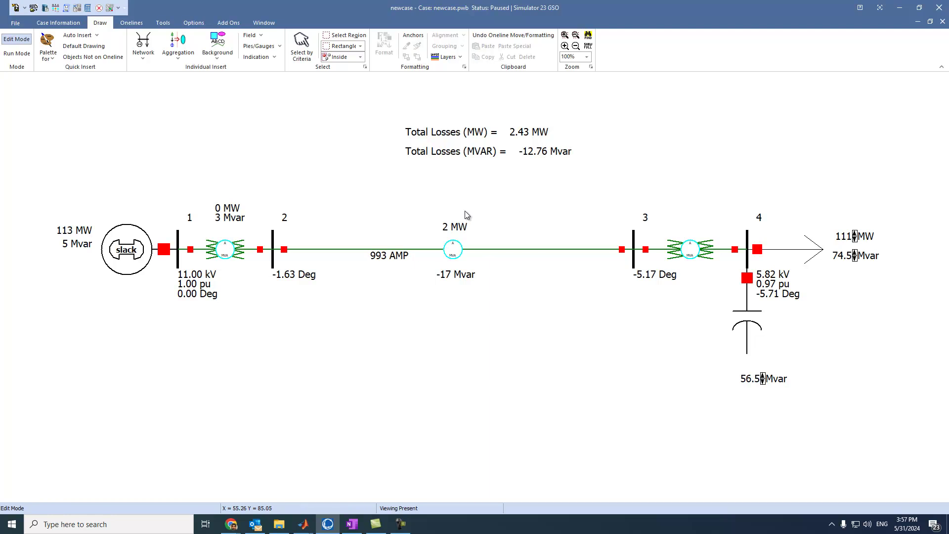
# Step: Switch to Run Mode and start the animated power flow solution
pyautogui.click(25, 55)
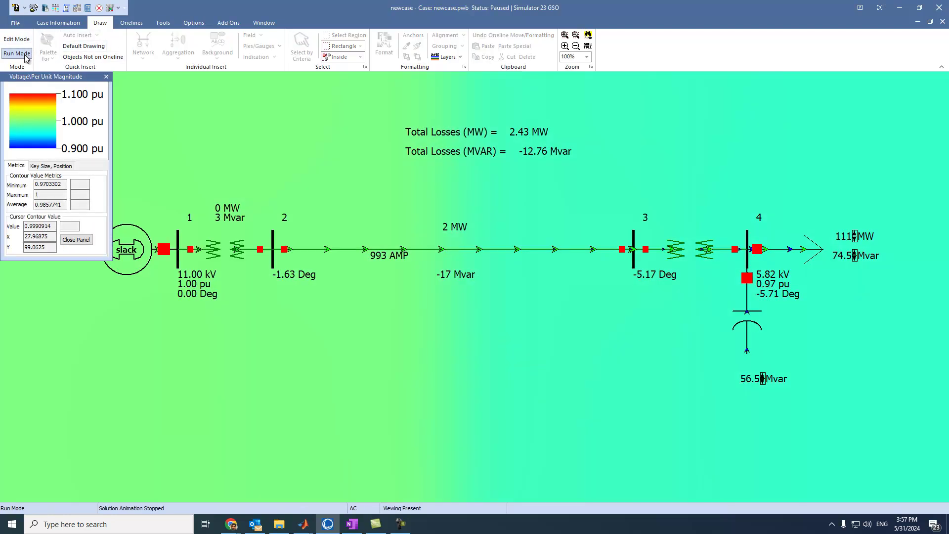
pyautogui.click(167, 25)
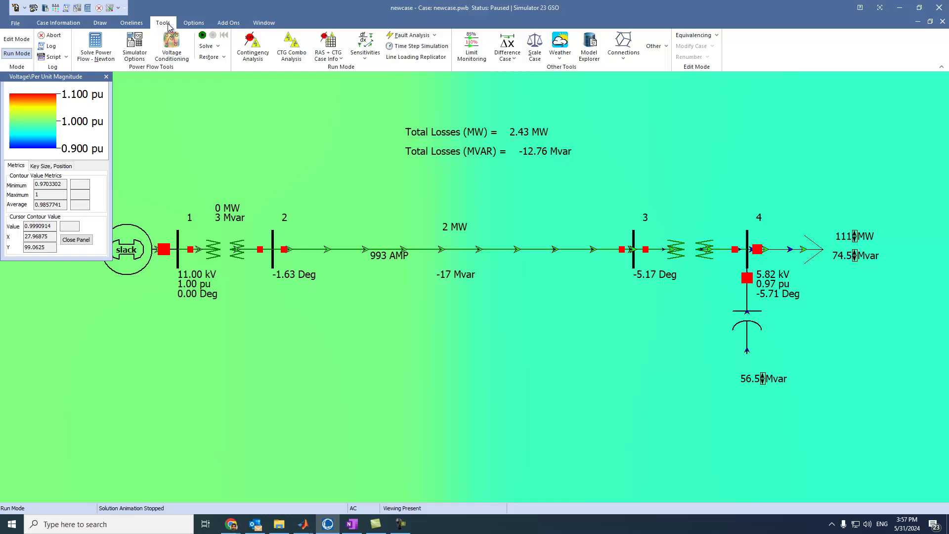
pyautogui.click(202, 35)
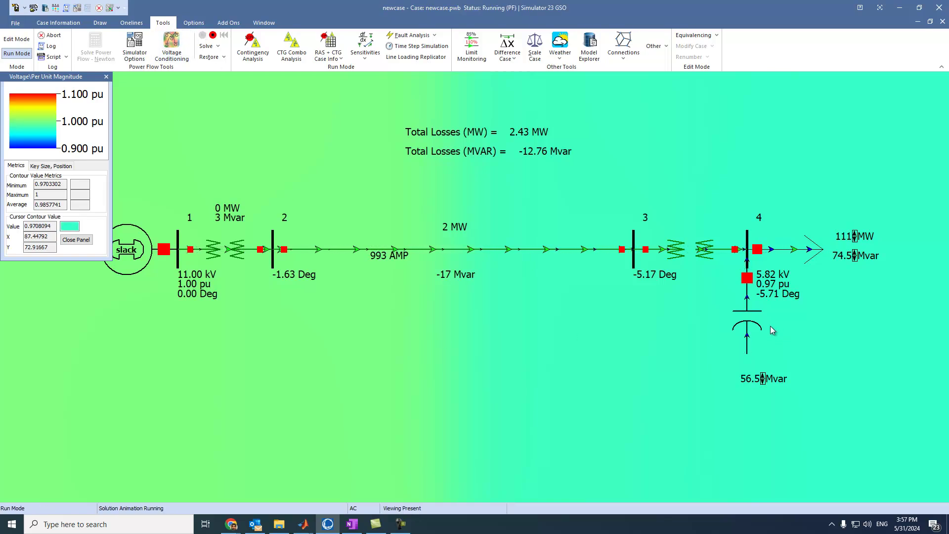
# Step: Cut the bus 4 capacitor to about 0 Mvar and adjust the load to 70.0 Mvar
pyautogui.click(764, 382)
pyautogui.click(764, 382)
pyautogui.moveTo(763, 381); pyautogui.dragTo(761, 382)
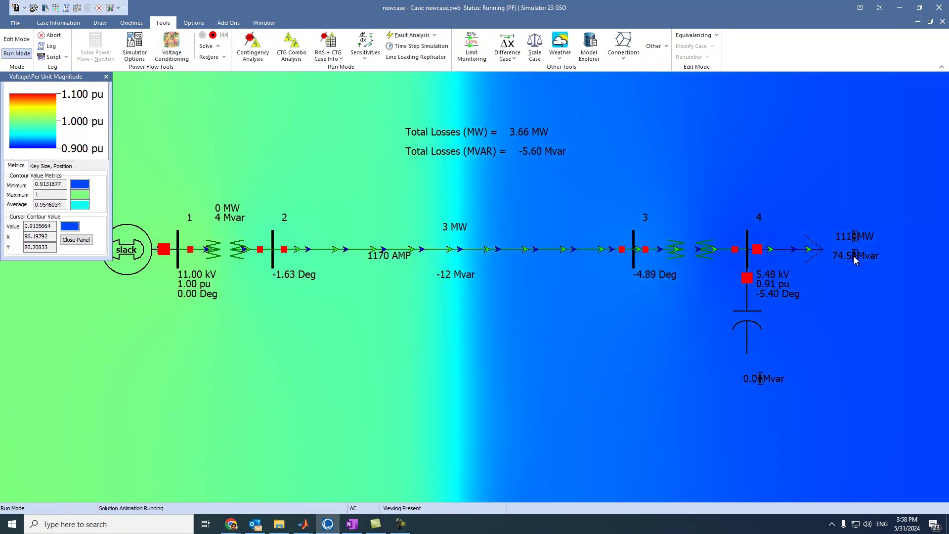
pyautogui.moveTo(856, 253); pyautogui.dragTo(856, 254)
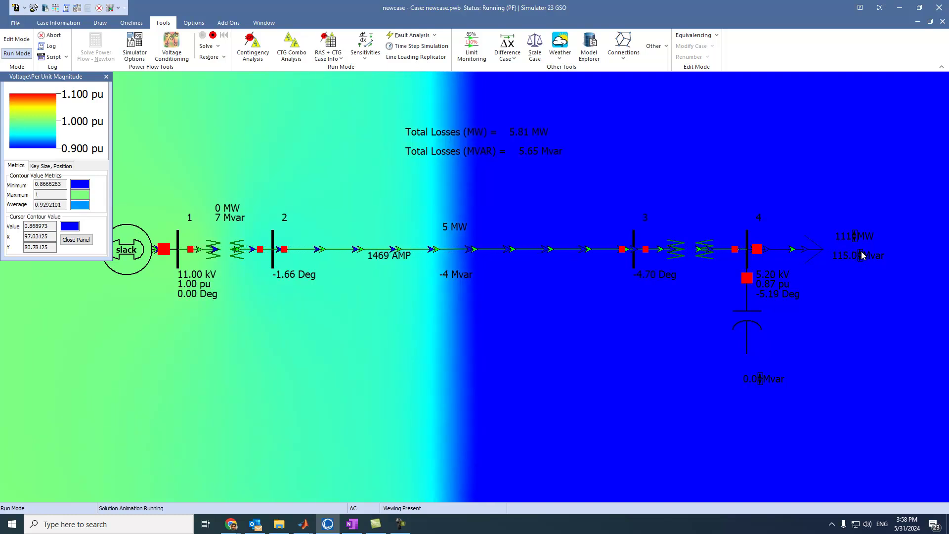
pyautogui.click(859, 259)
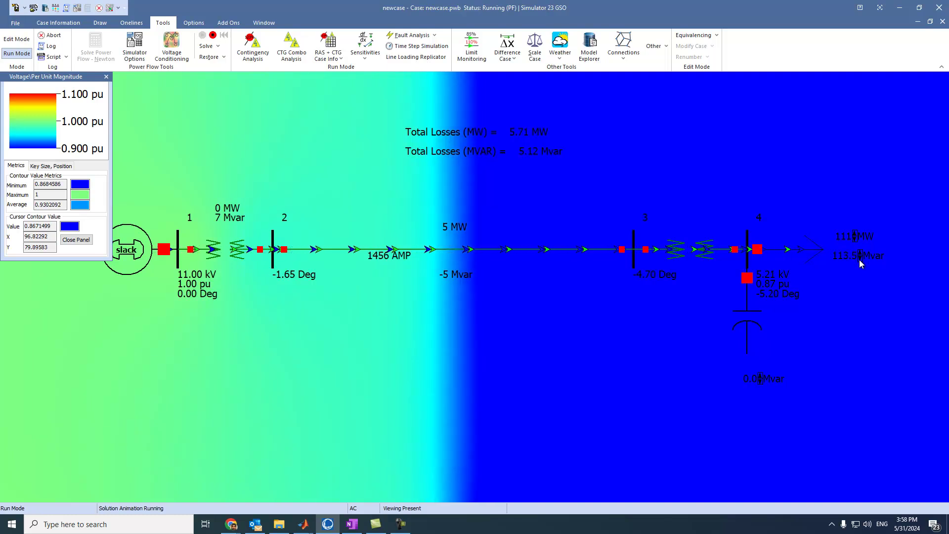
pyautogui.moveTo(859, 258); pyautogui.dragTo(855, 236)
# Step: Set bus 4 load to 150 MW and 52.0 Mvar, capacitor near 40.9 Mvar, and move contour key lower-left
pyautogui.click(855, 236)
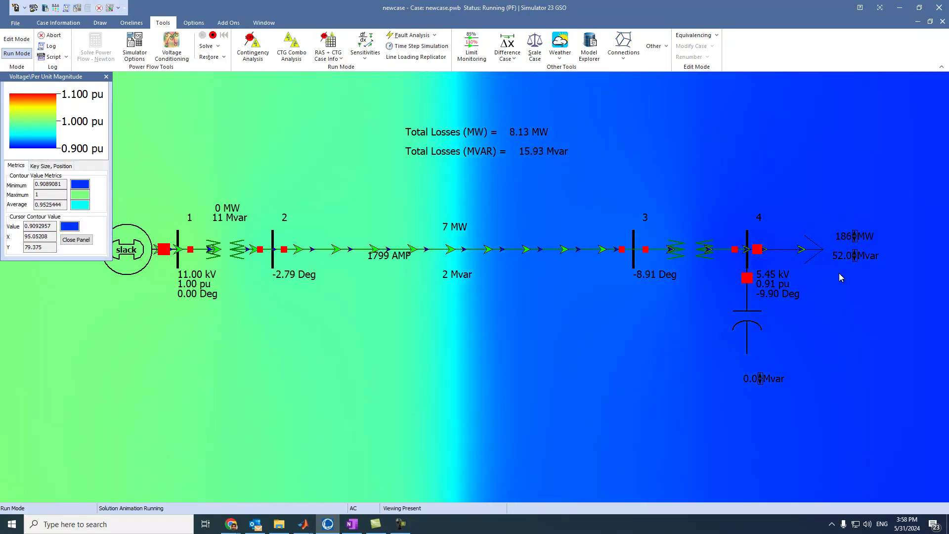
pyautogui.click(761, 377)
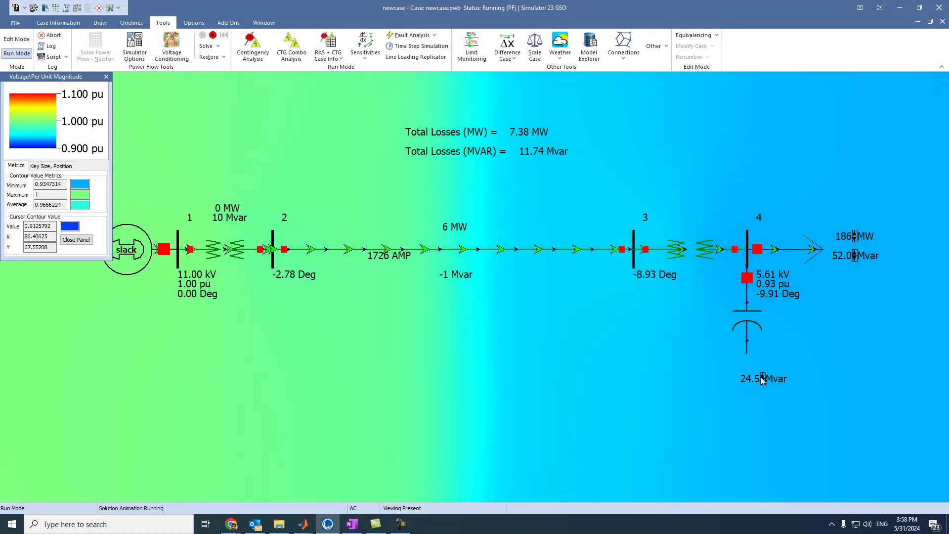
pyautogui.click(762, 377)
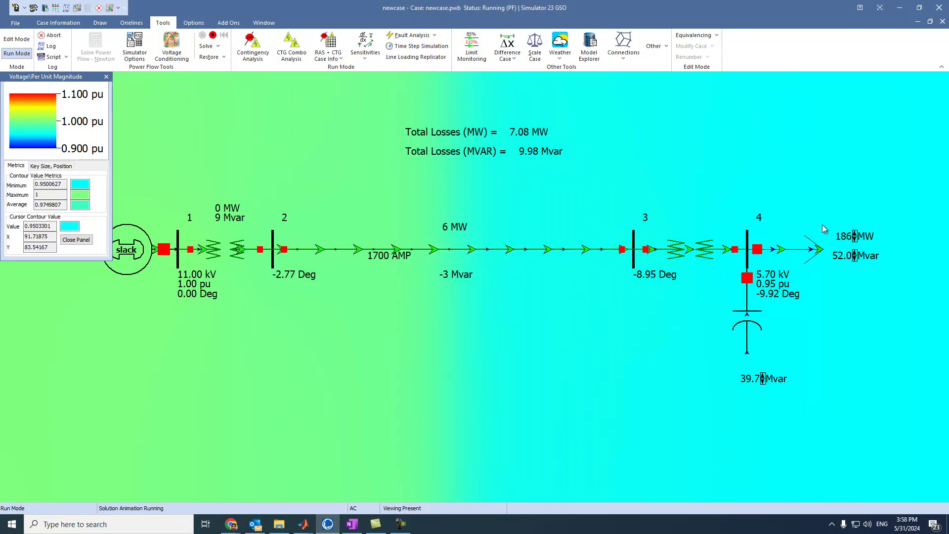
pyautogui.click(855, 242)
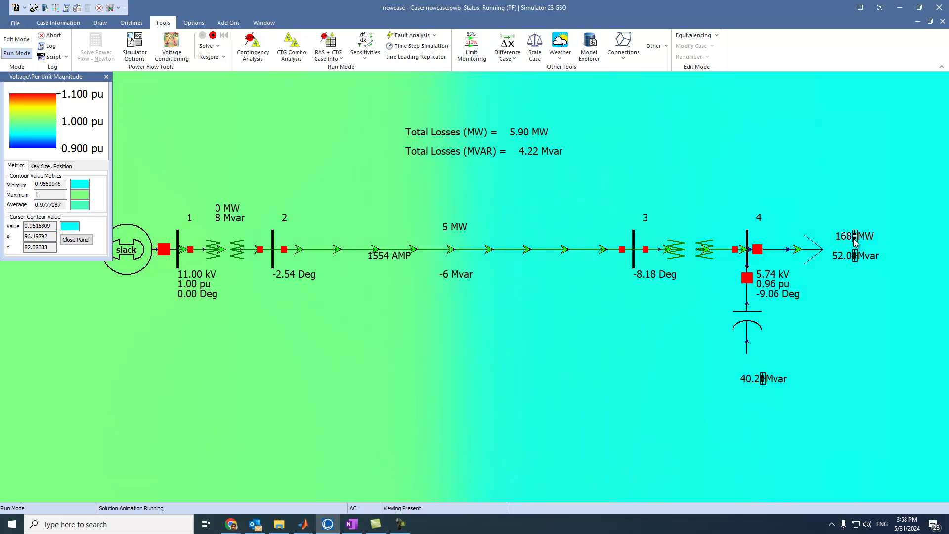
pyautogui.click(854, 242)
pyautogui.click(855, 242)
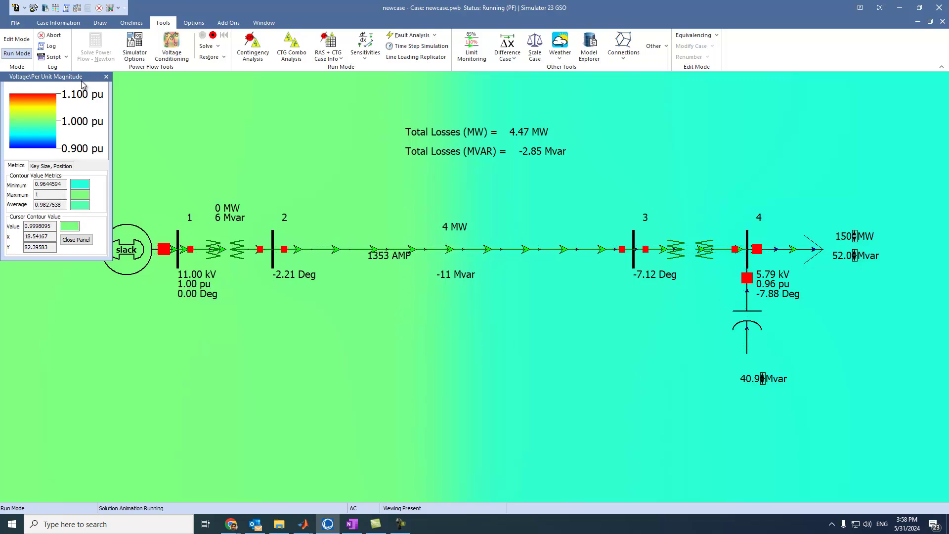
pyautogui.moveTo(82, 78); pyautogui.dragTo(71, 327)
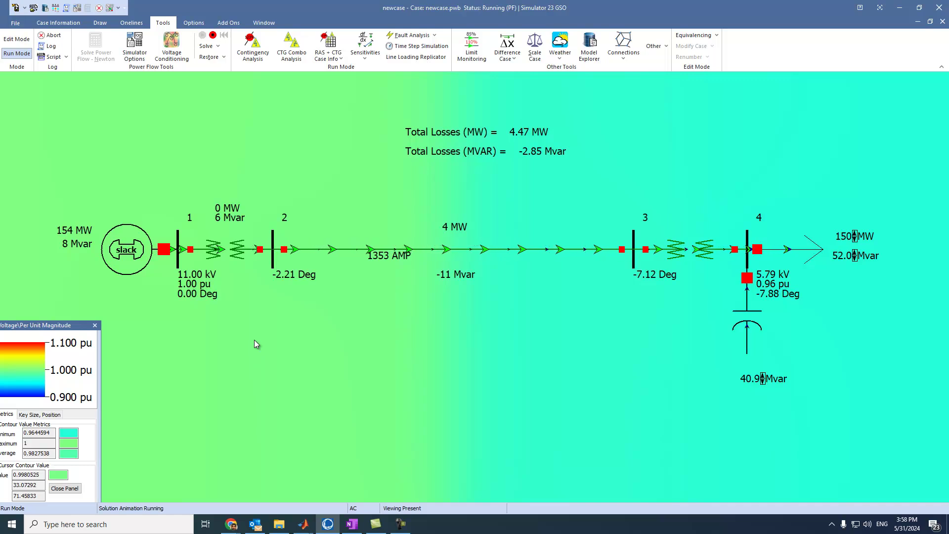